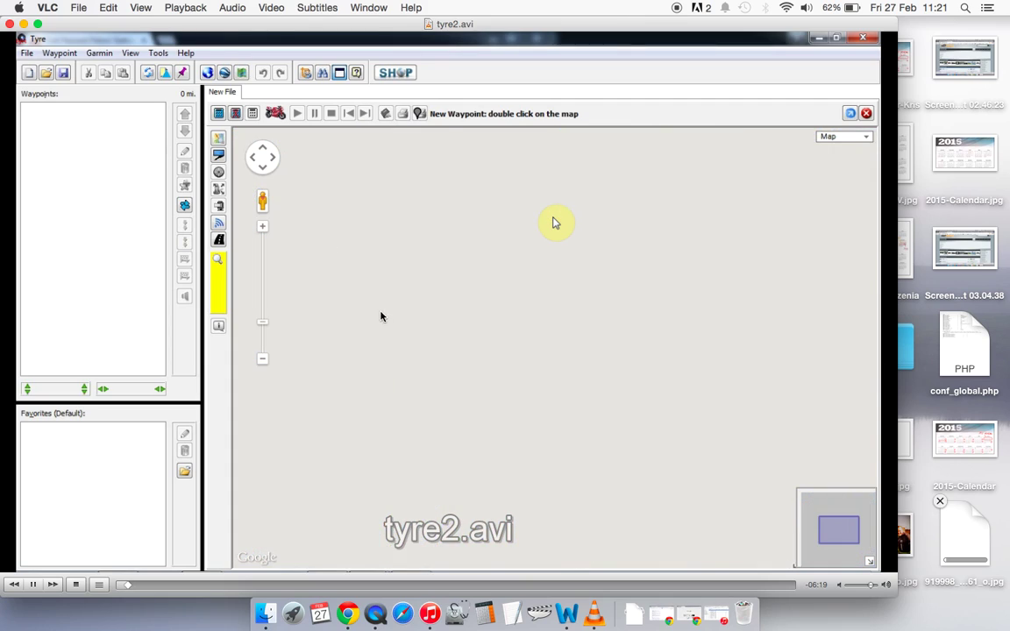
# - Add a waypoint on the A24 near Westhumble, north of Dorking, and name it START
pyautogui.doubleClick(421, 360)
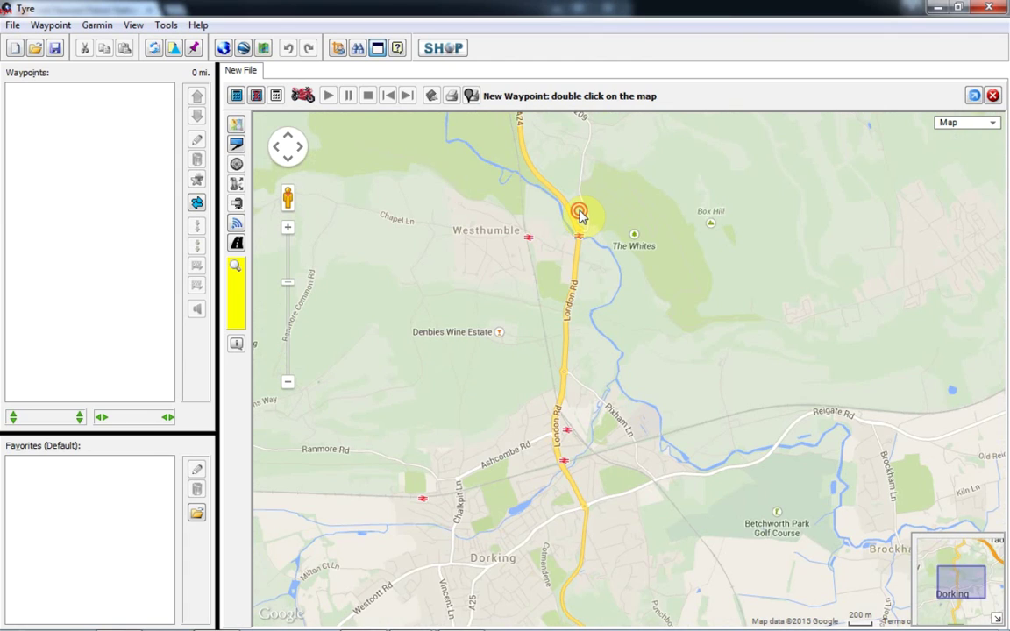
pyautogui.doubleClick(579, 217)
pyautogui.click(515, 186)
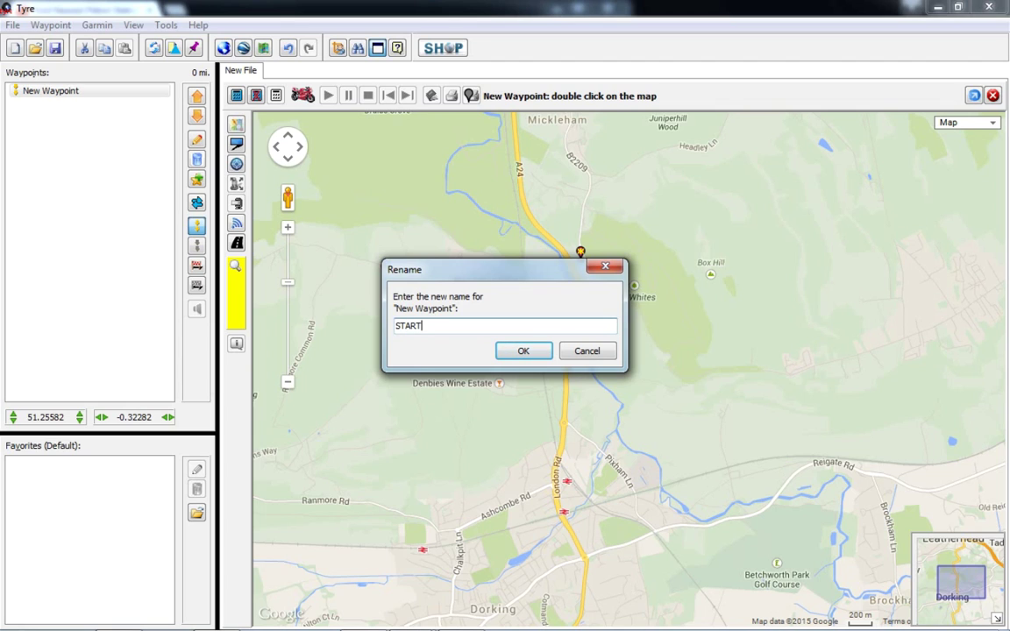
pyautogui.click(523, 350)
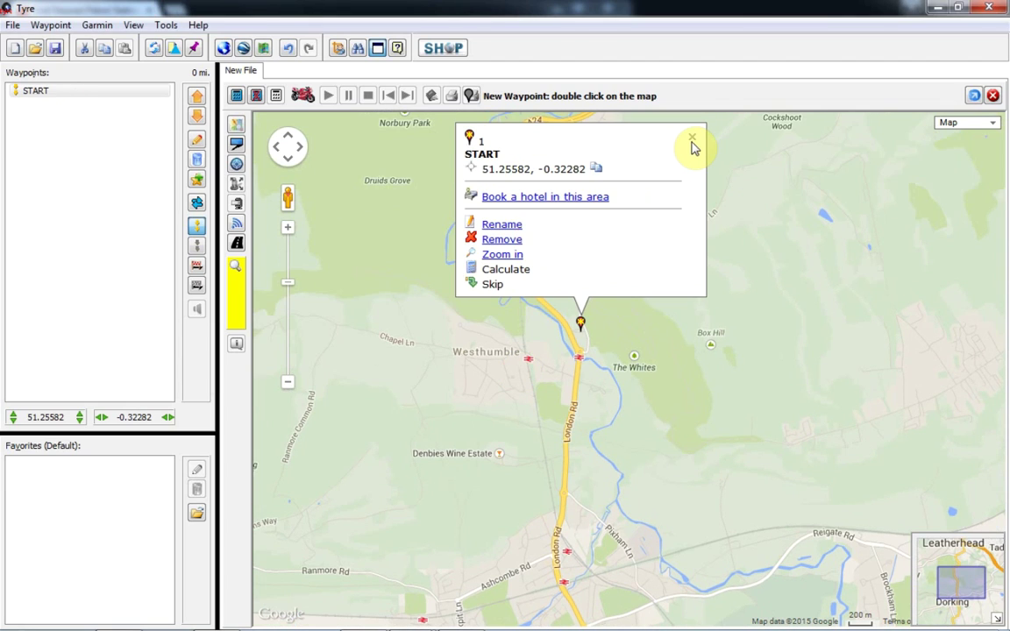
pyautogui.click(692, 138)
# - Add a waypoint on the A32 at West Meon to the itinerary and name it FINISH
pyautogui.scroll(-2, 375, 430)
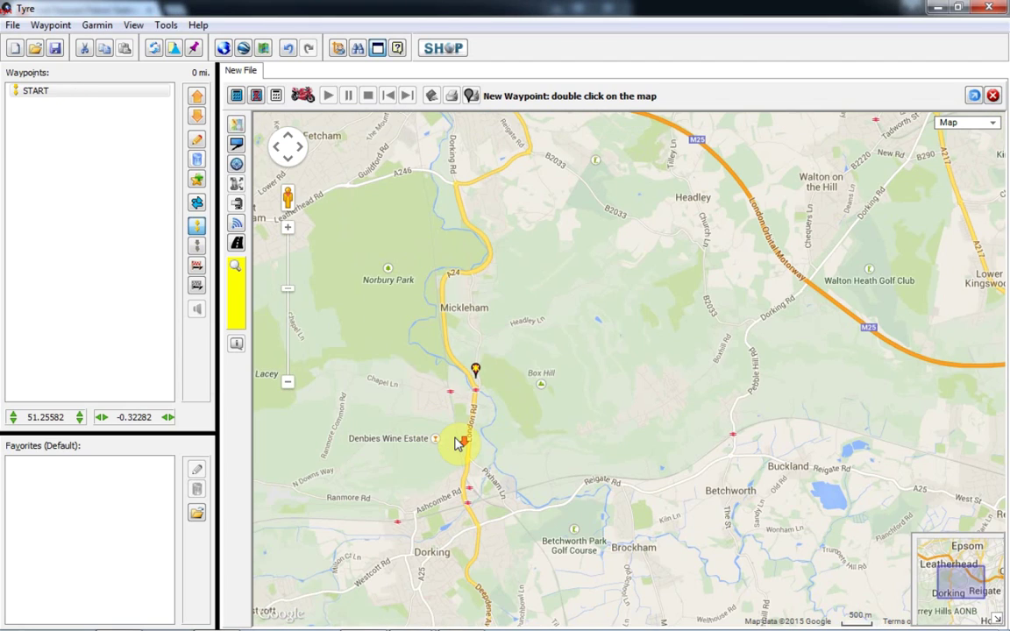
pyautogui.scroll(-3, 591, 320)
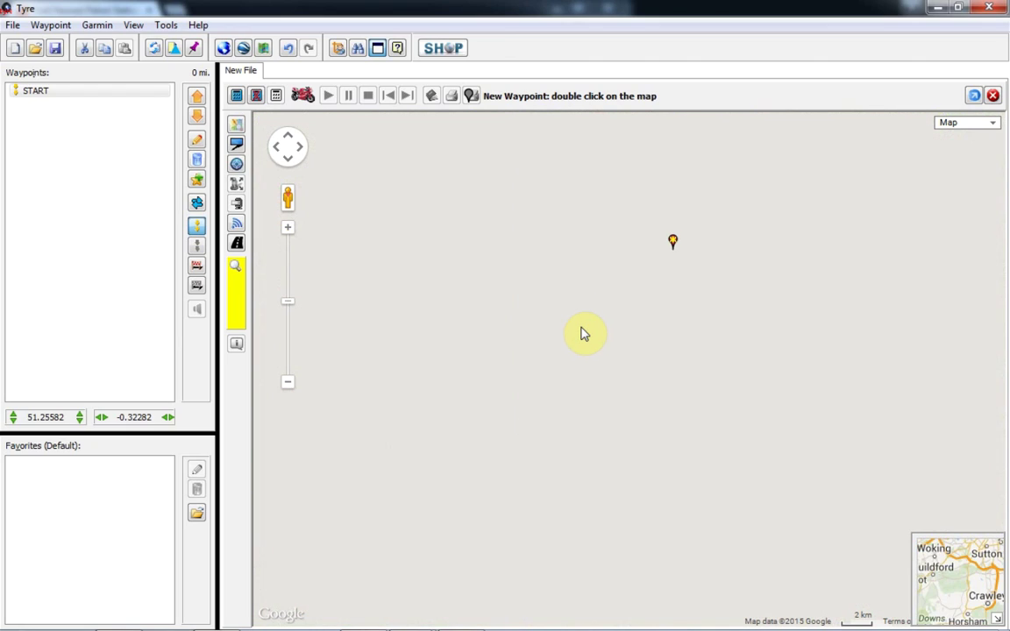
pyautogui.scroll(-1, 583, 338)
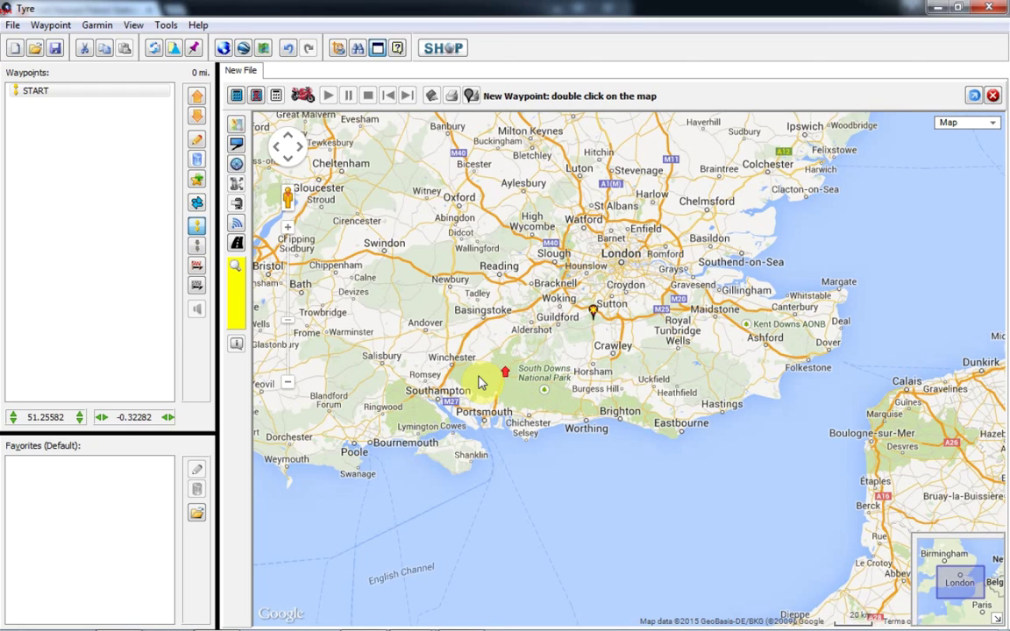
pyautogui.scroll(3, 480, 383)
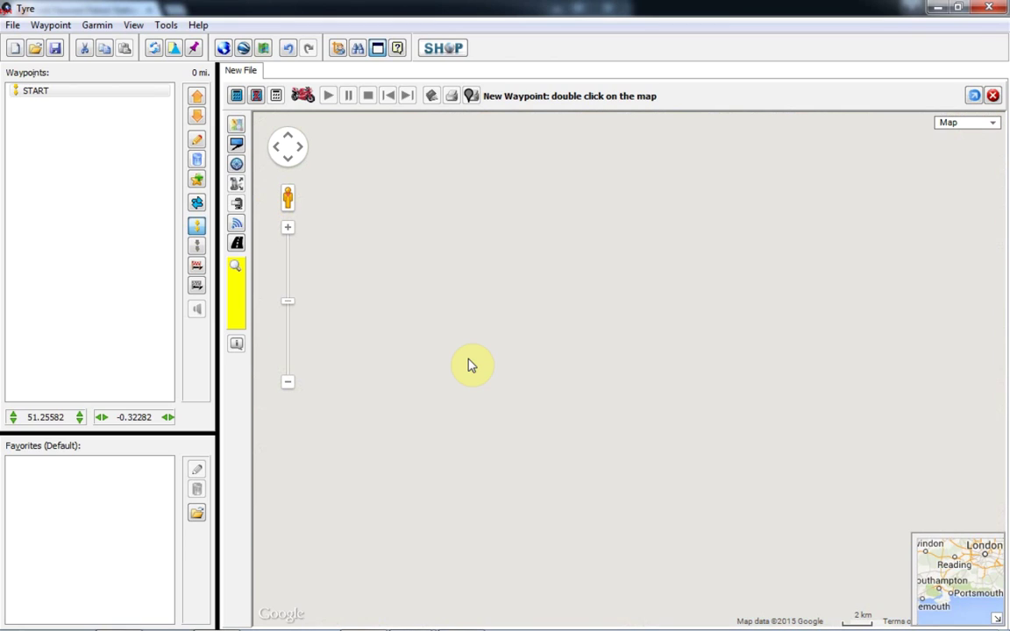
pyautogui.scroll(1, 469, 366)
pyautogui.scroll(2, 442, 348)
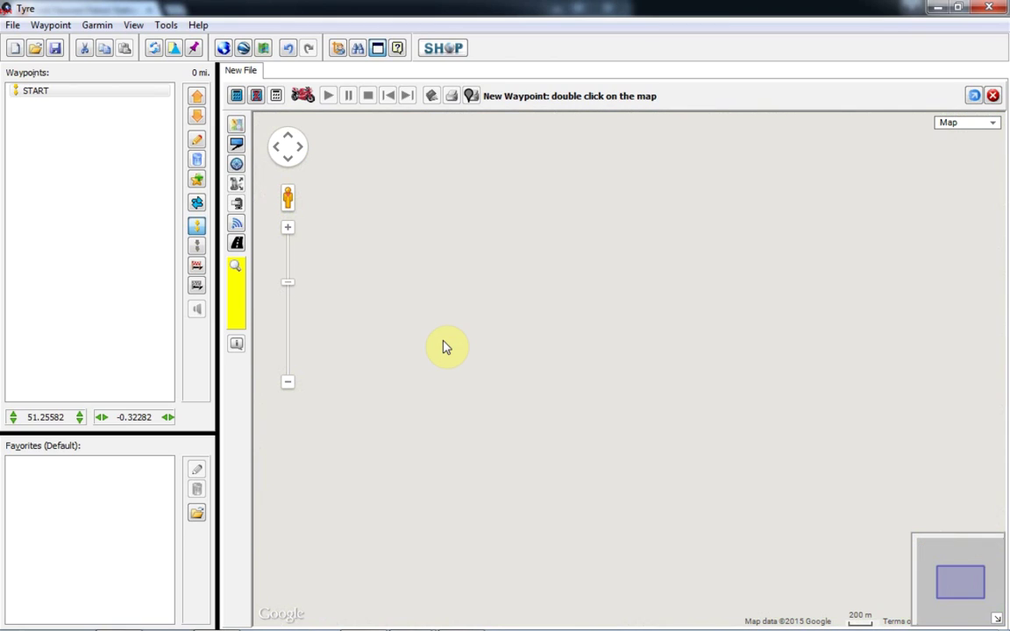
pyautogui.scroll(1, 454, 335)
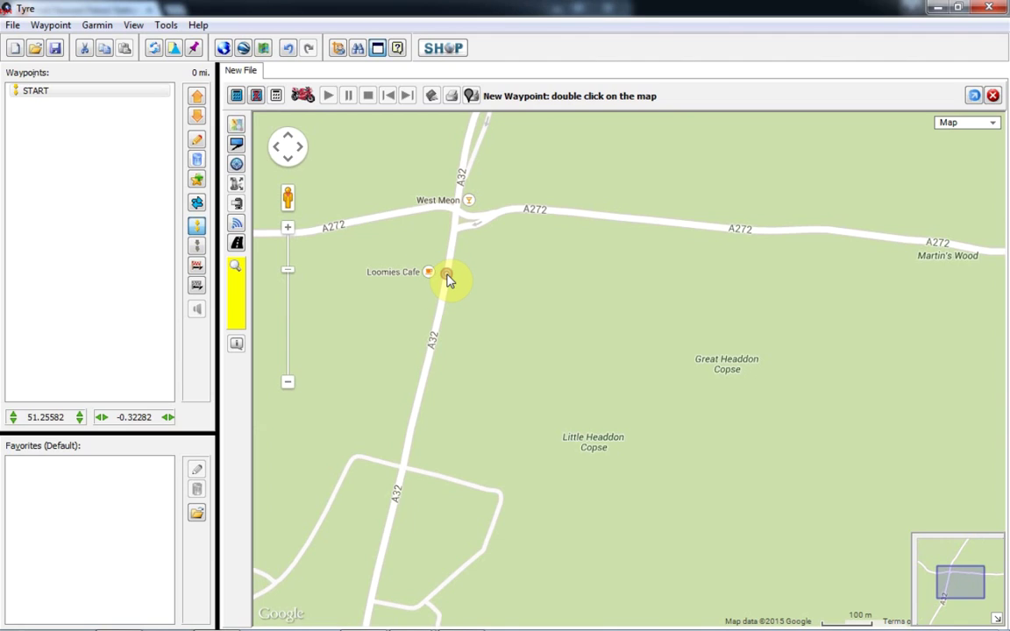
pyautogui.doubleClick(448, 279)
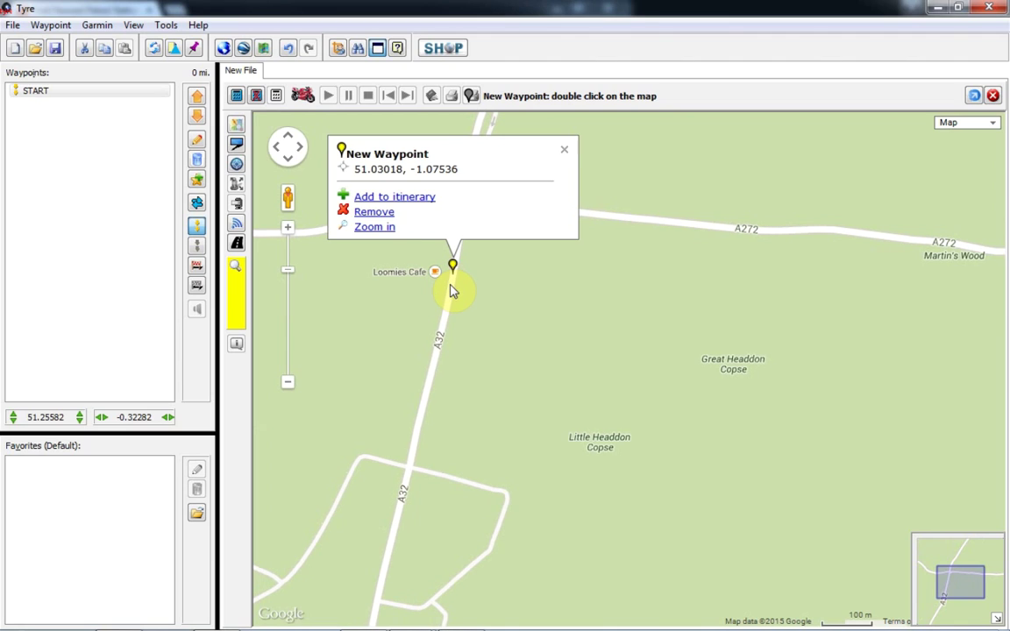
pyautogui.click(414, 202)
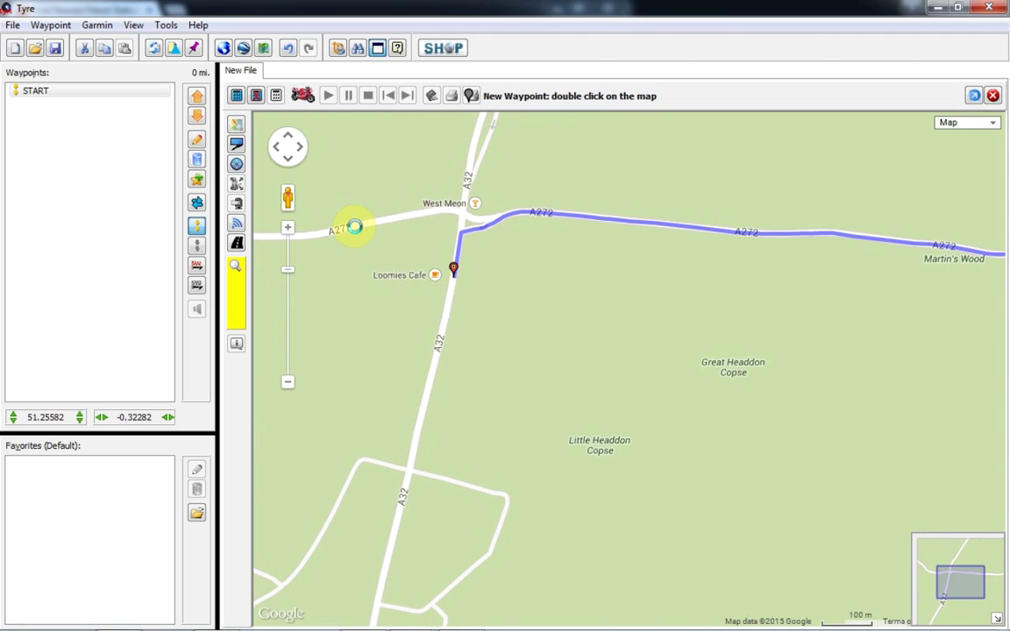
pyautogui.click(237, 208)
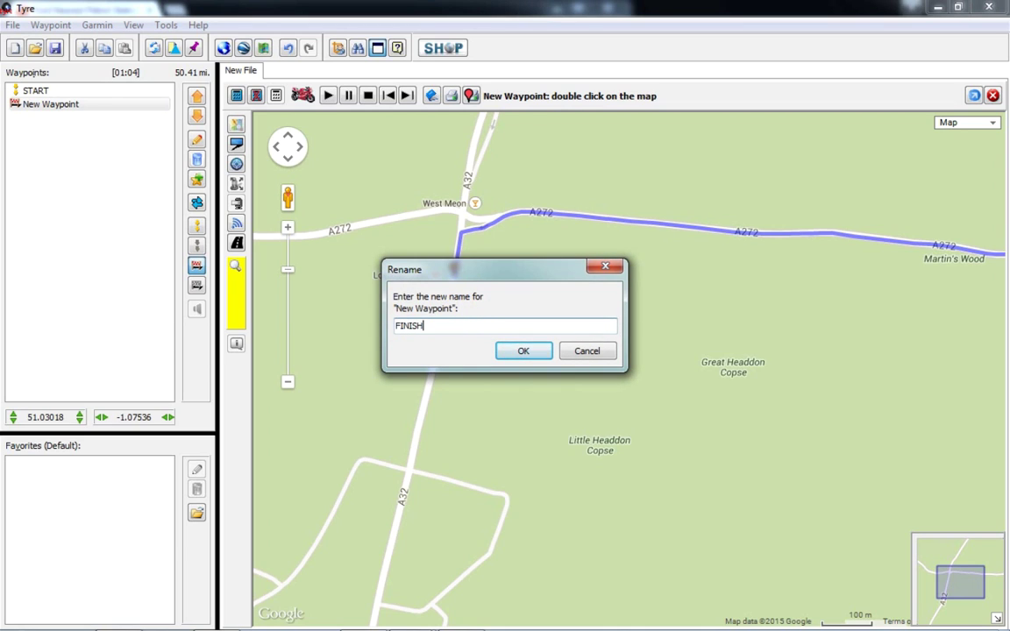
pyautogui.click(519, 351)
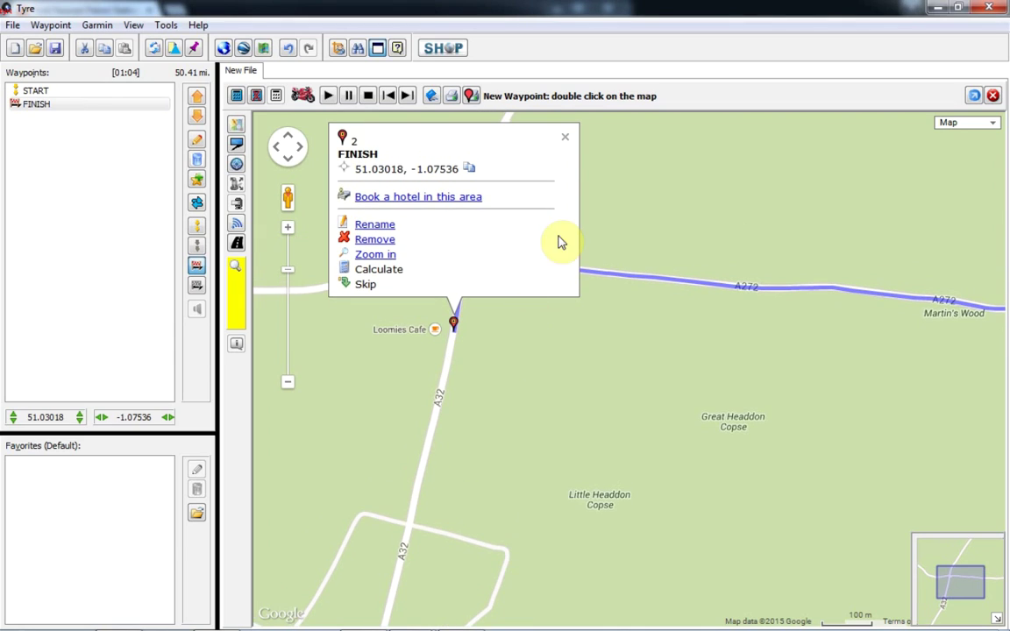
pyautogui.click(566, 140)
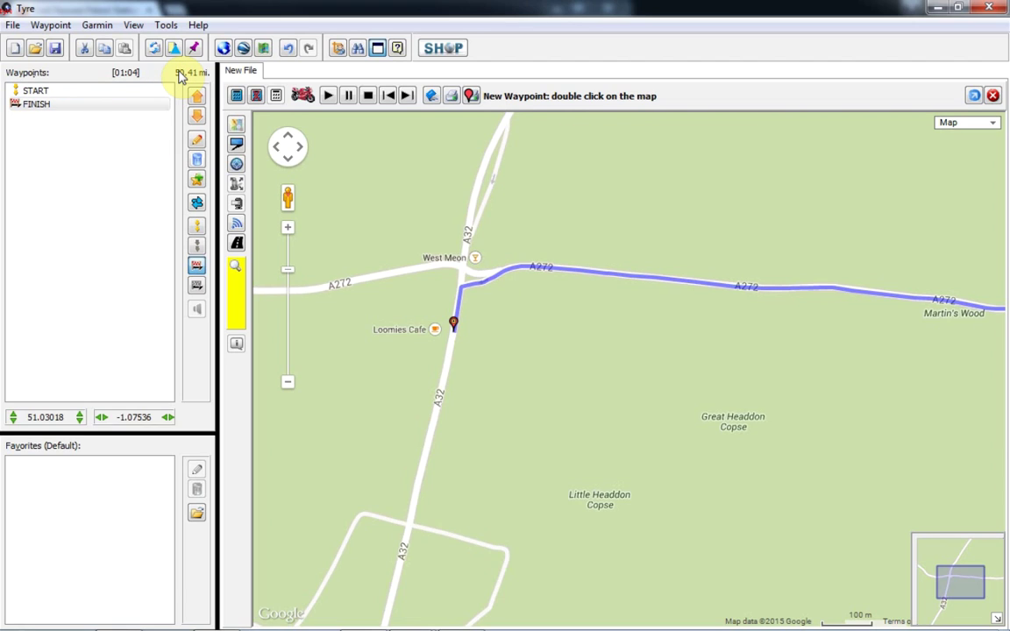
# - Zoom out to show the whole 50.41-mile START-to-FINISH route
pyautogui.scroll(-4, 634, 424)
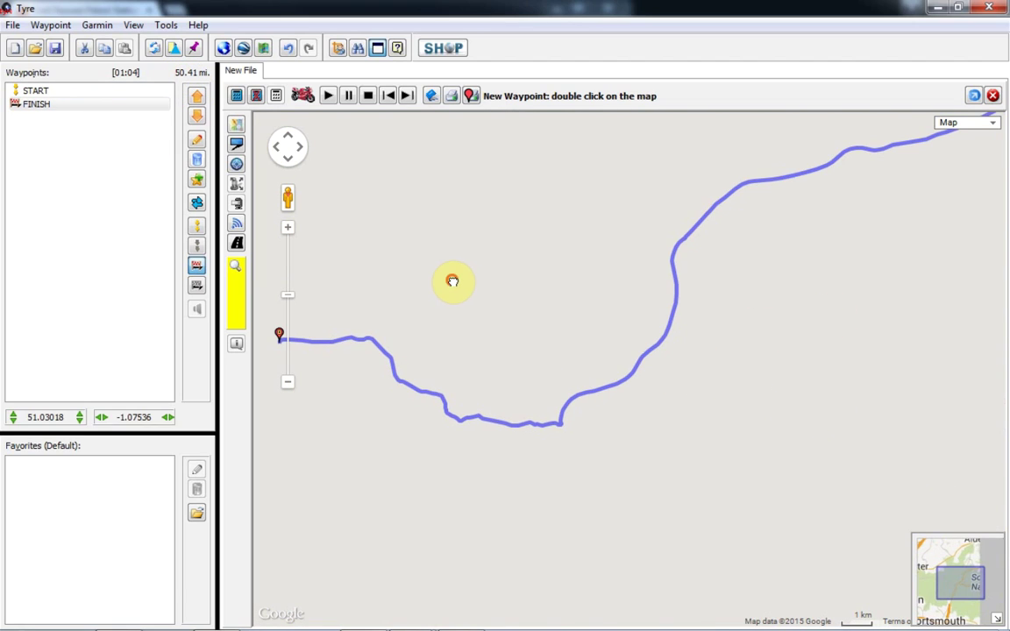
pyautogui.scroll(-1, 568, 281)
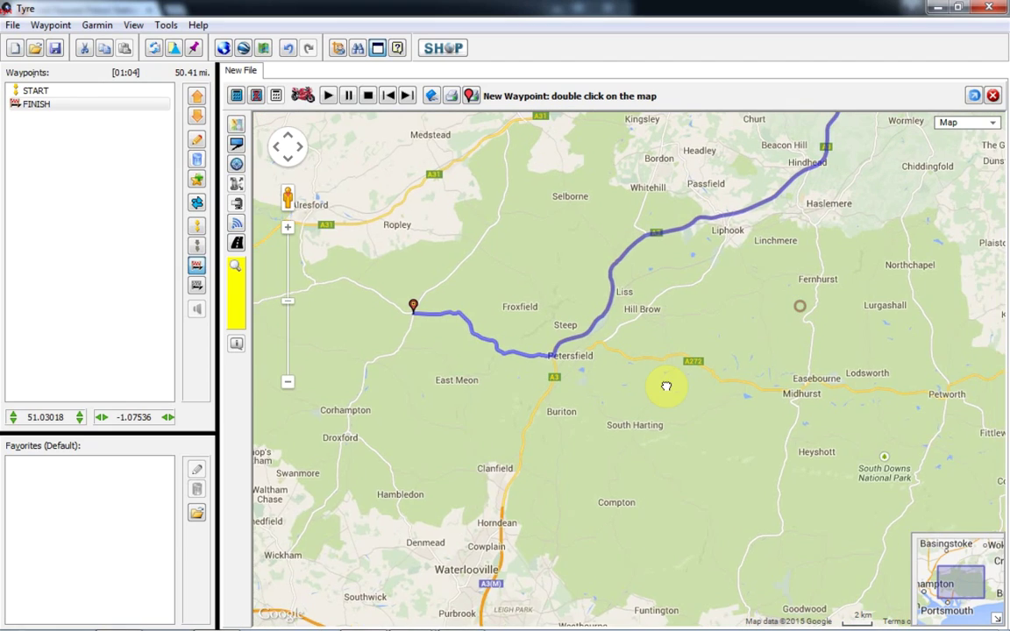
pyautogui.scroll(-1, 604, 360)
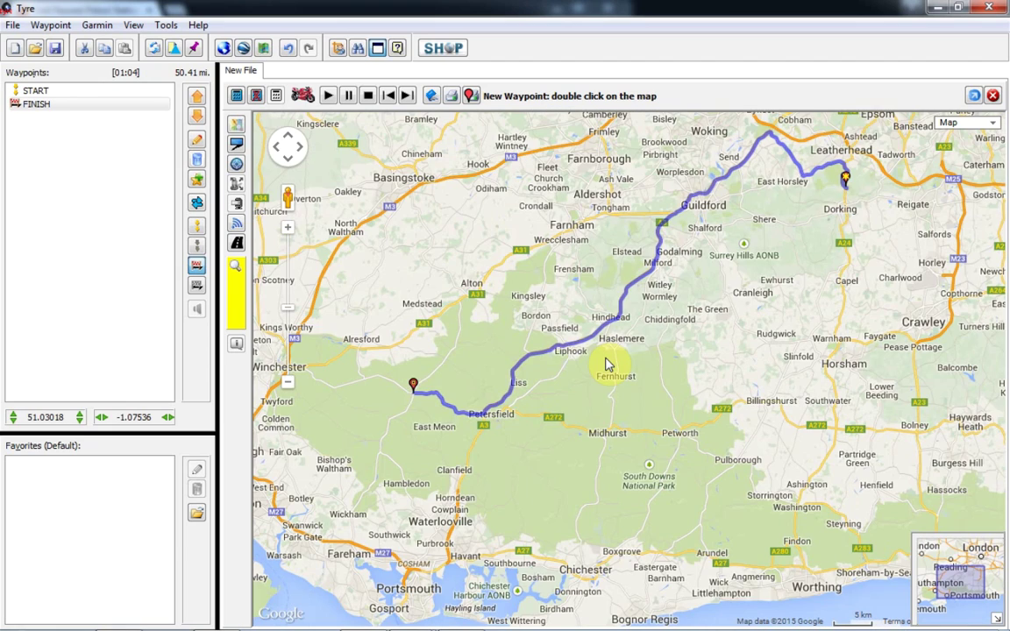
pyautogui.scroll(-1, 611, 363)
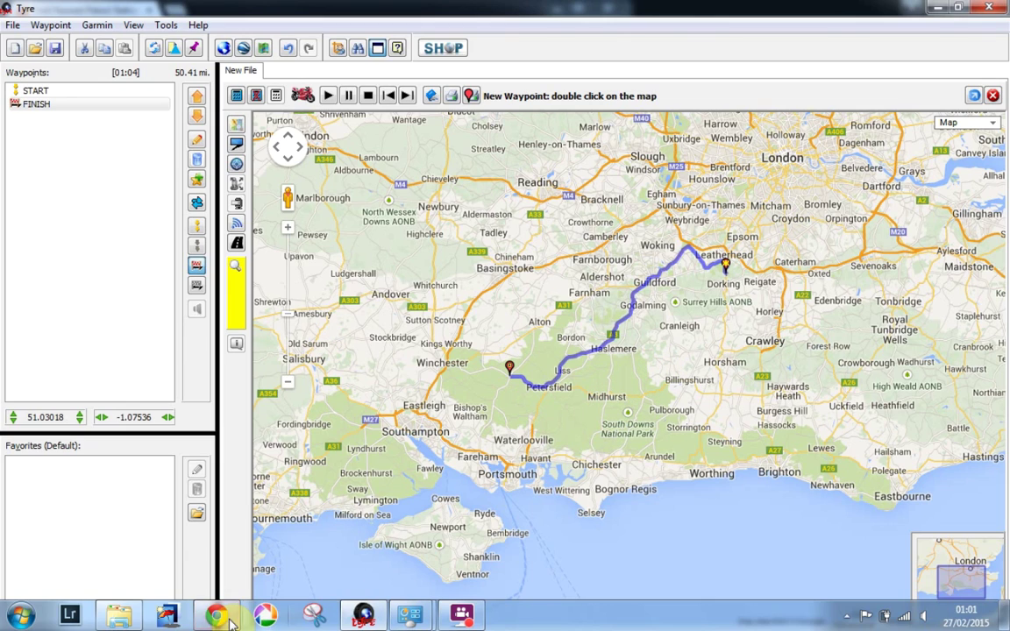
# - Pan and zoom the whatgas.com petrol map to the Midhurst stations, then return to Tyre
pyautogui.click(217, 614)
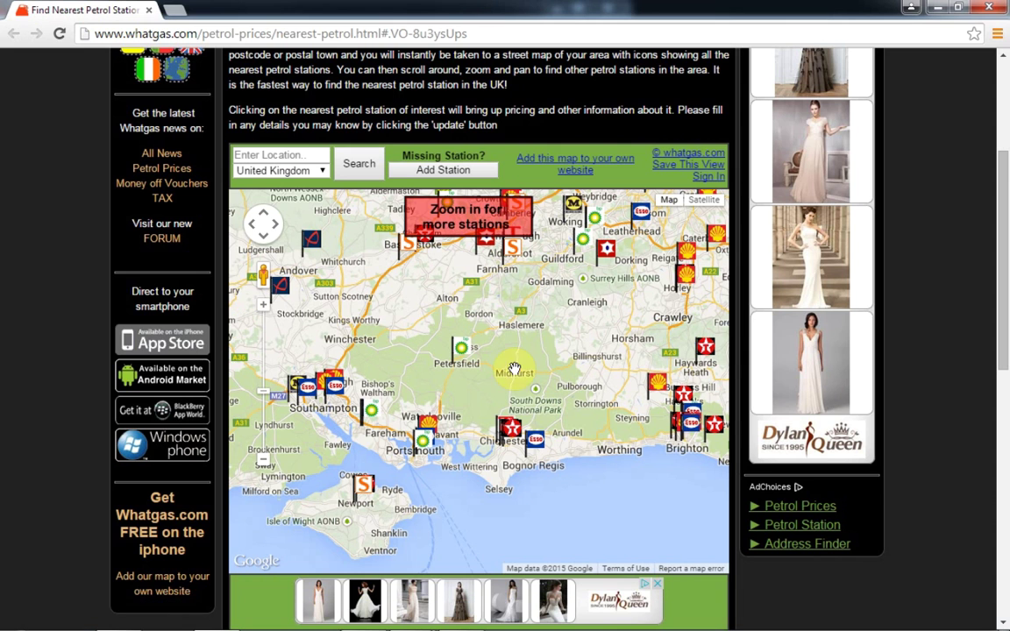
pyautogui.scroll(1, 493, 365)
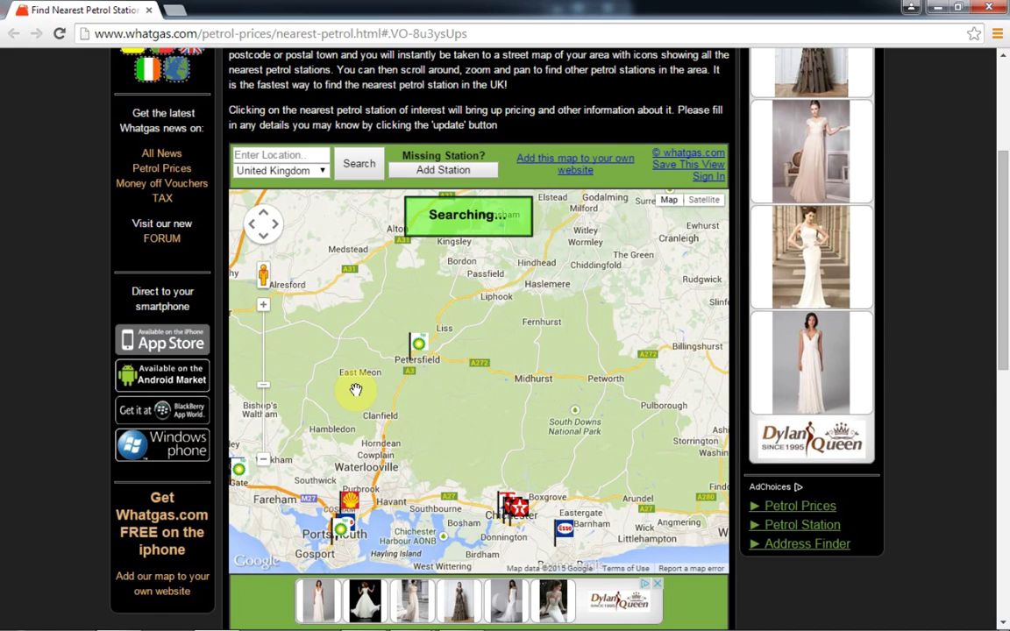
pyautogui.moveTo(506, 417); pyautogui.dragTo(463, 379)
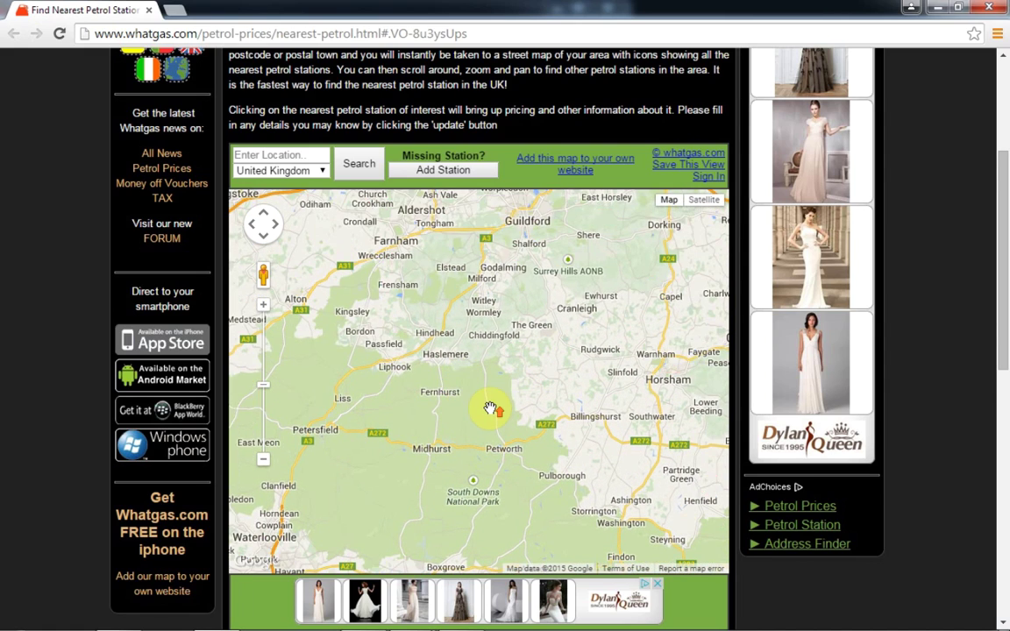
pyautogui.scroll(1, 490, 409)
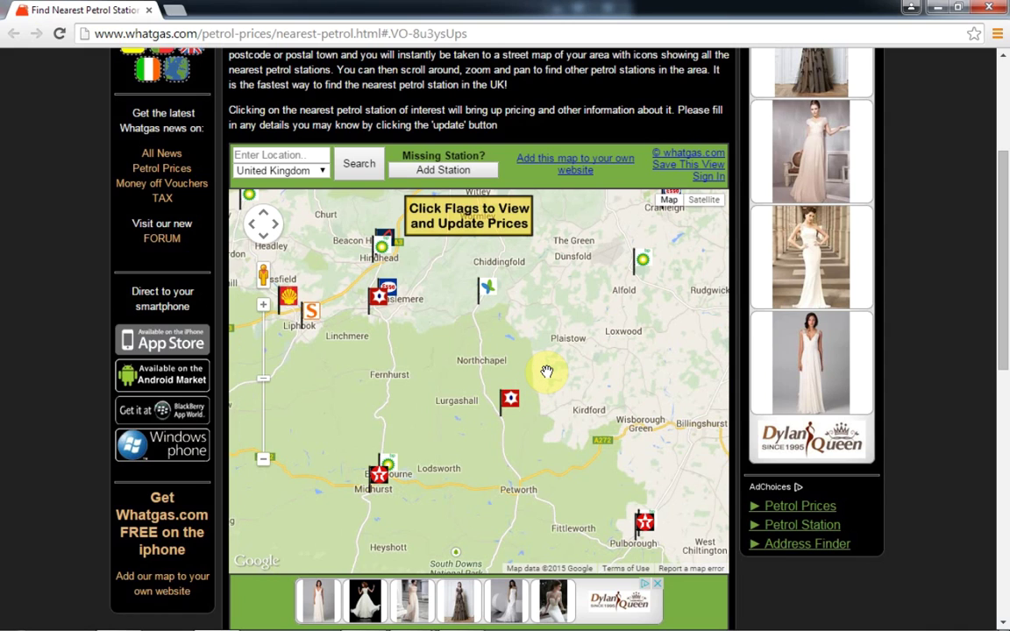
pyautogui.moveTo(543, 370); pyautogui.dragTo(431, 394)
pyautogui.doubleClick(491, 375)
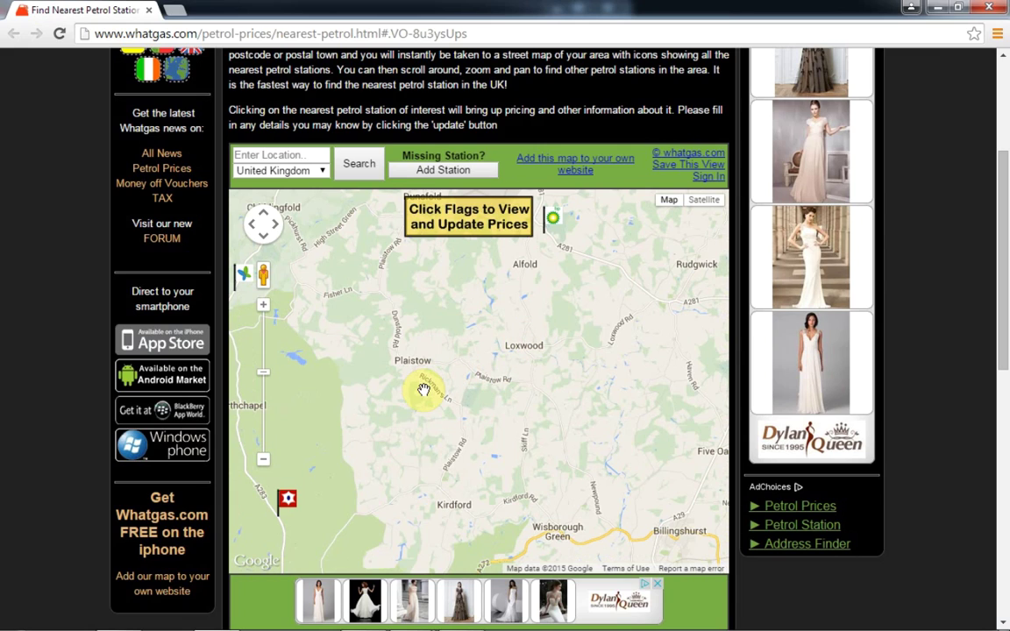
pyautogui.moveTo(401, 401); pyautogui.dragTo(442, 372)
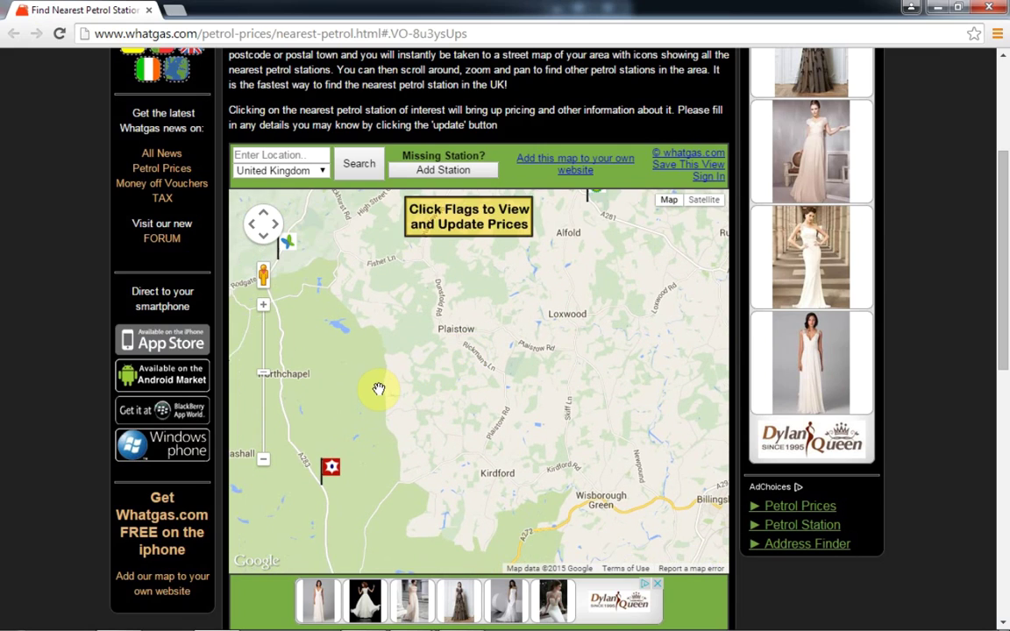
pyautogui.moveTo(379, 392); pyautogui.dragTo(523, 285)
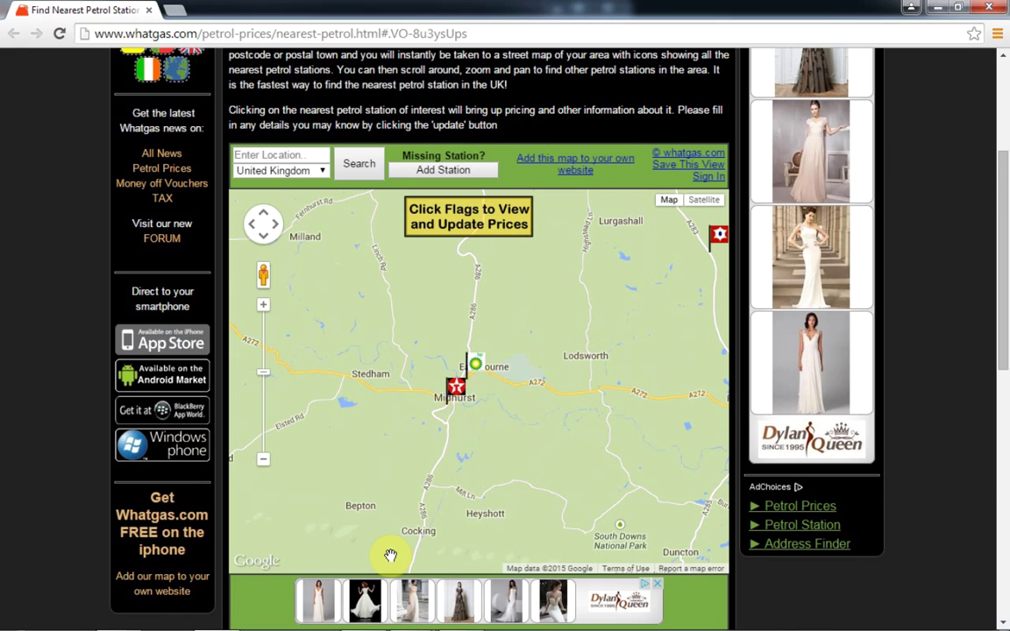
pyautogui.moveTo(324, 618)
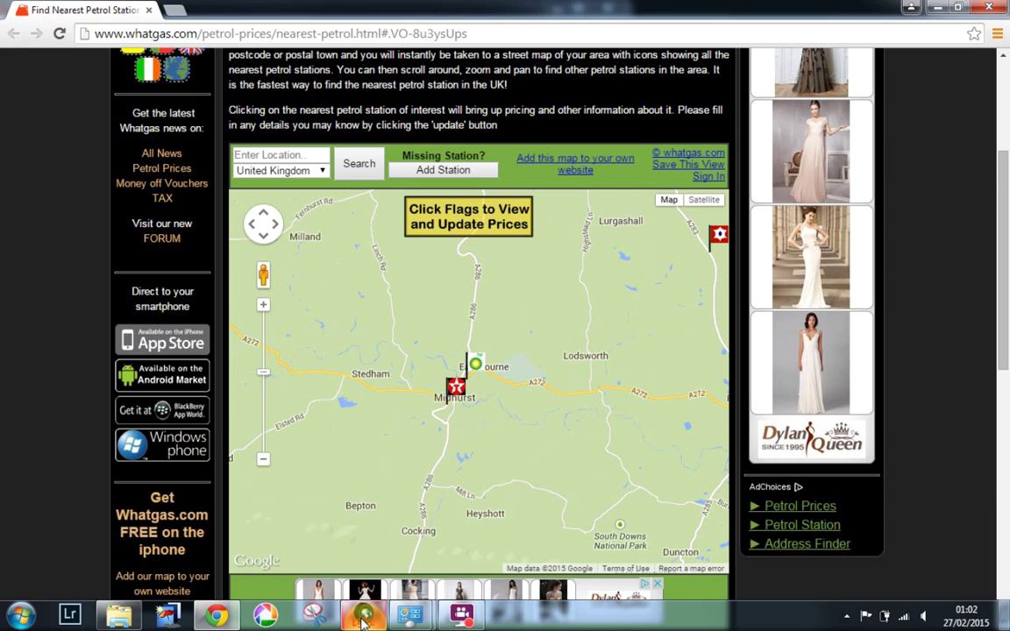
pyautogui.click(364, 613)
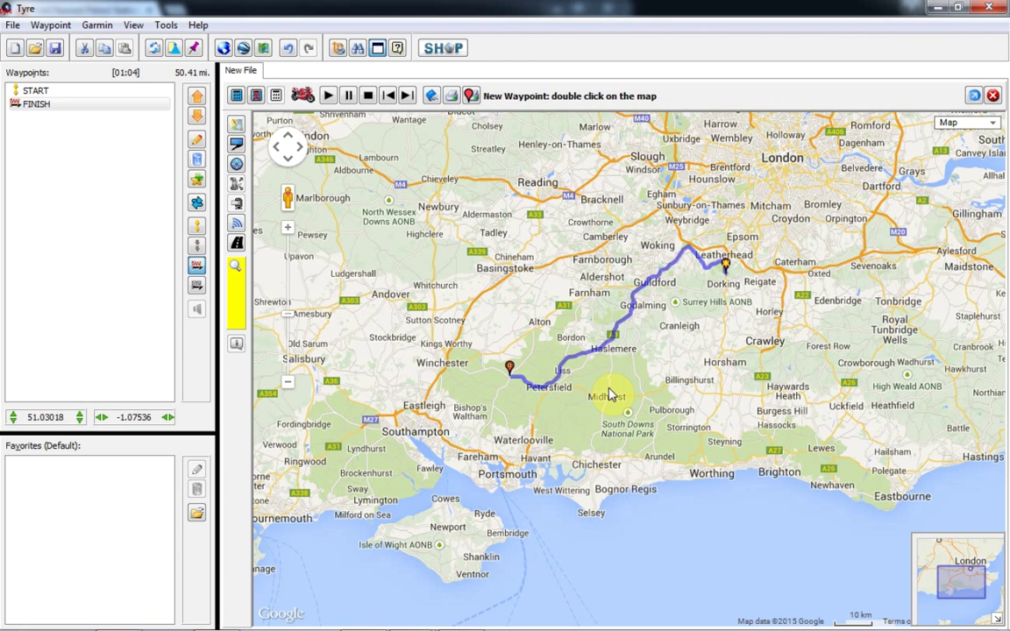
# - Drag the route south through Midhurst and name the new waypoint PETROL
pyautogui.scroll(1, 613, 399)
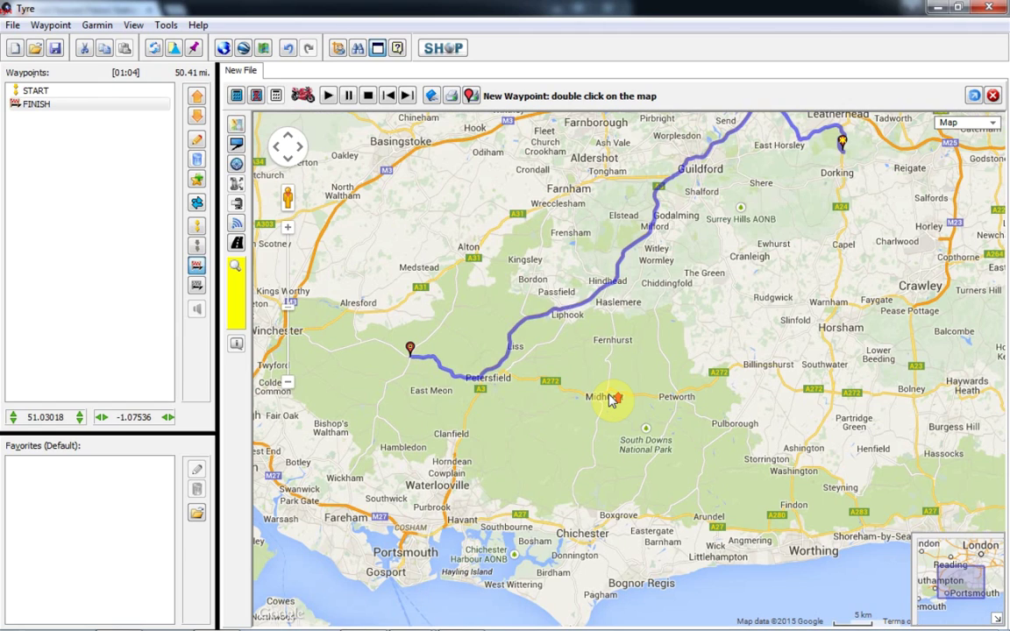
pyautogui.scroll(2, 611, 399)
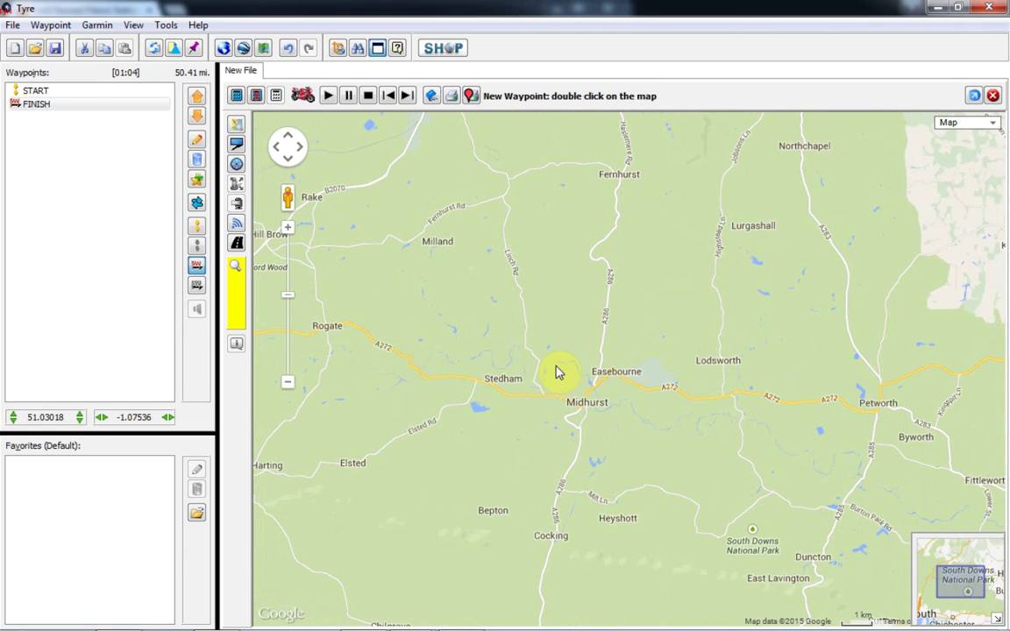
pyautogui.scroll(-1, 488, 263)
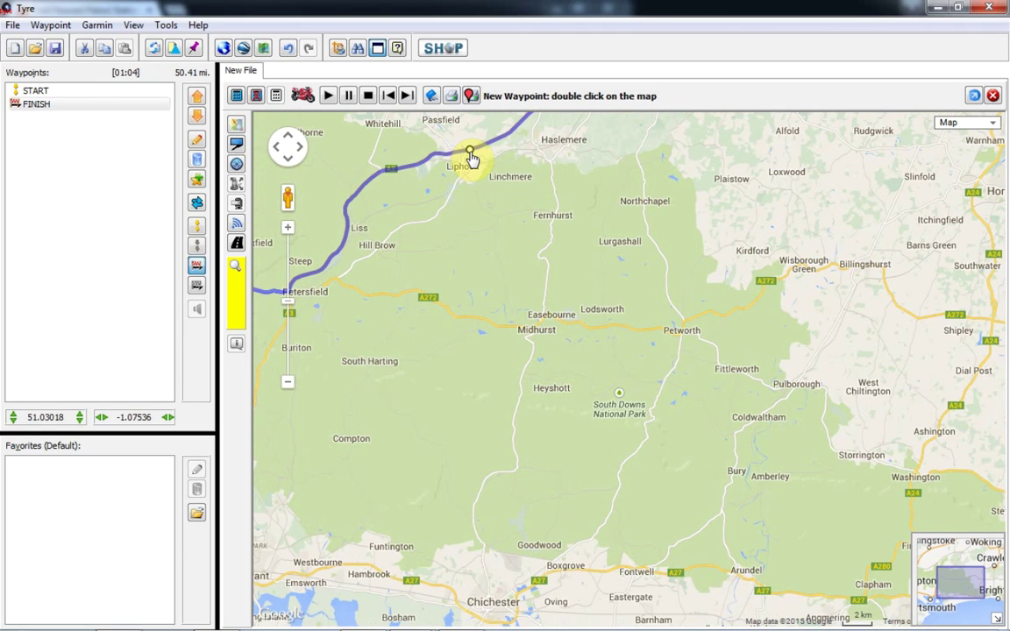
pyautogui.moveTo(538, 271); pyautogui.dragTo(545, 331)
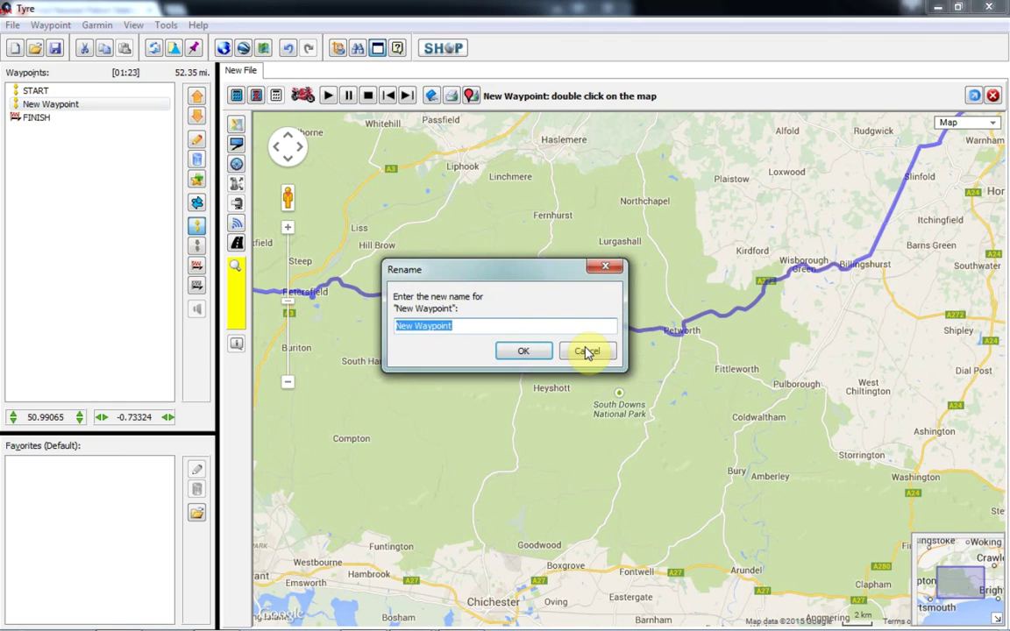
pyautogui.click(521, 344)
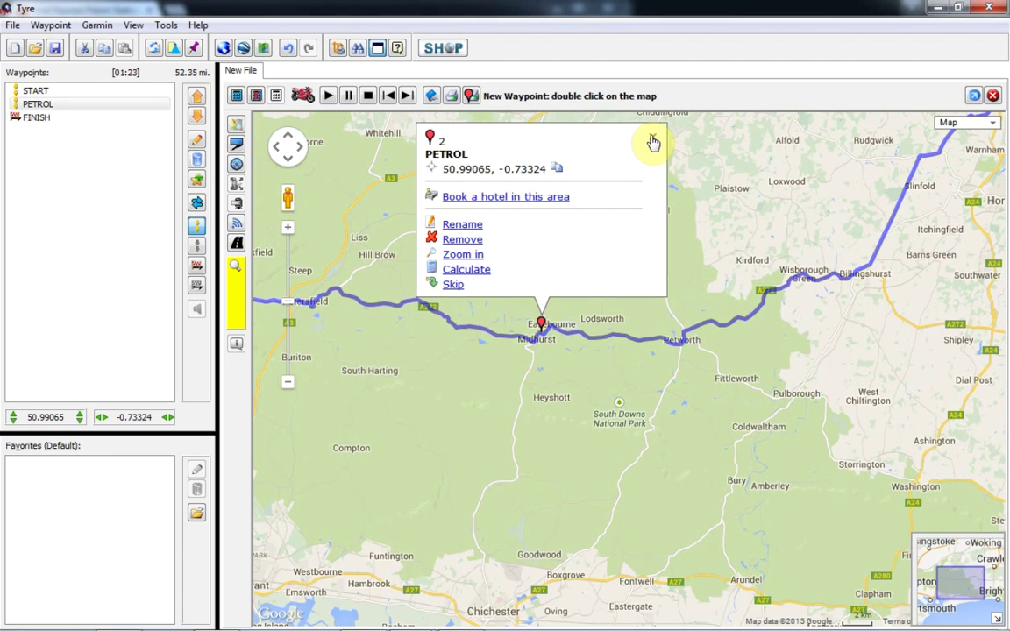
pyautogui.click(653, 141)
pyautogui.scroll(2, 539, 340)
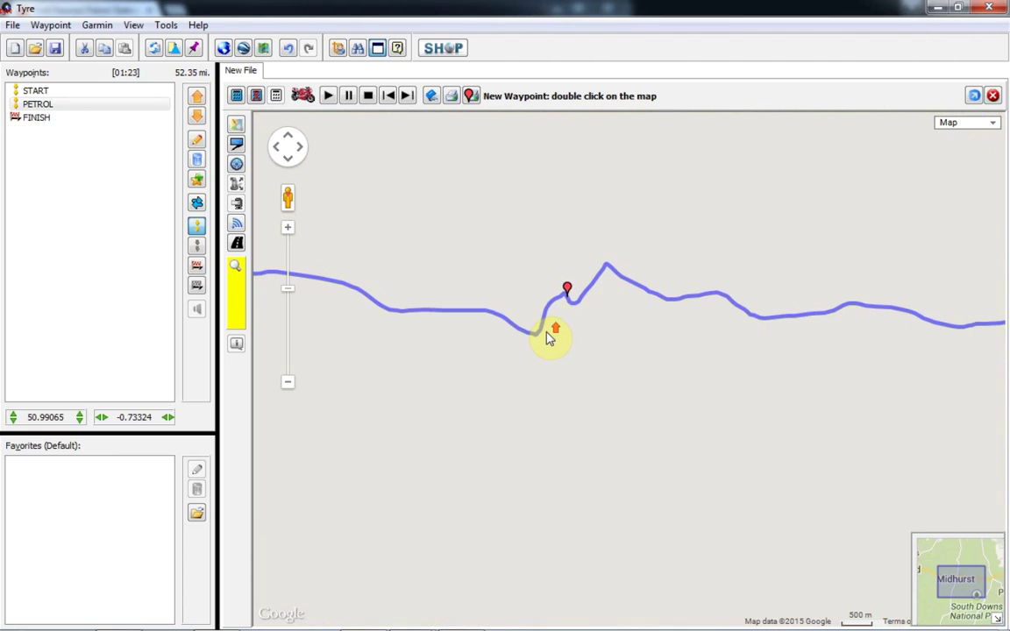
pyautogui.scroll(1, 547, 338)
pyautogui.scroll(1, 628, 286)
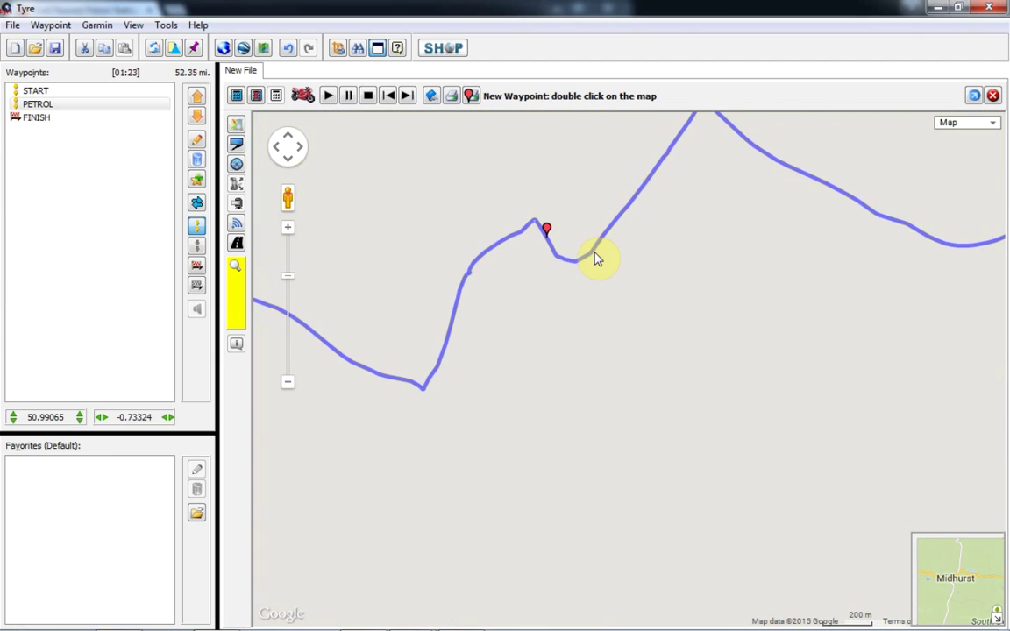
pyautogui.scroll(1, 596, 259)
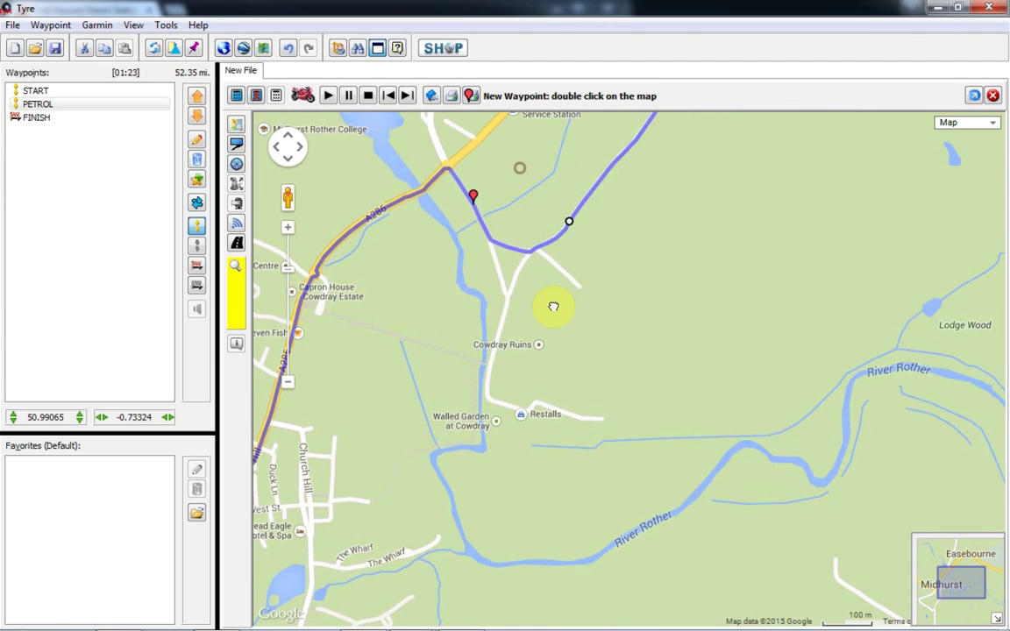
pyautogui.moveTo(552, 307)
pyautogui.mouseDown()
pyautogui.moveTo(572, 381)
pyautogui.moveTo(555, 317)
pyautogui.mouseUp()
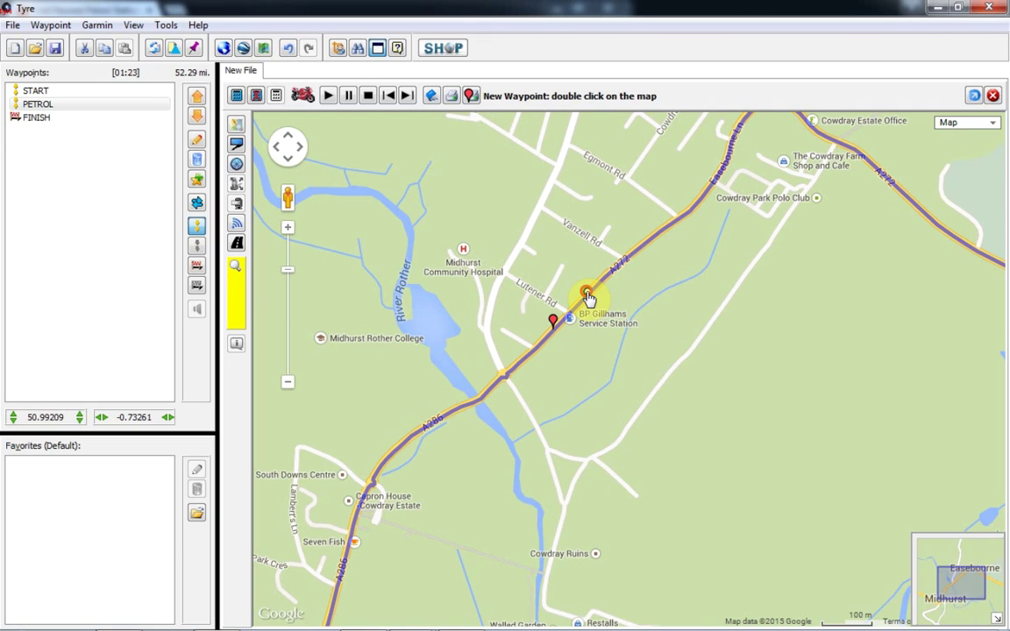
# - Add a waypoint beside BP Gillhams service station on the A272 named PETROL
pyautogui.doubleClick(588, 298)
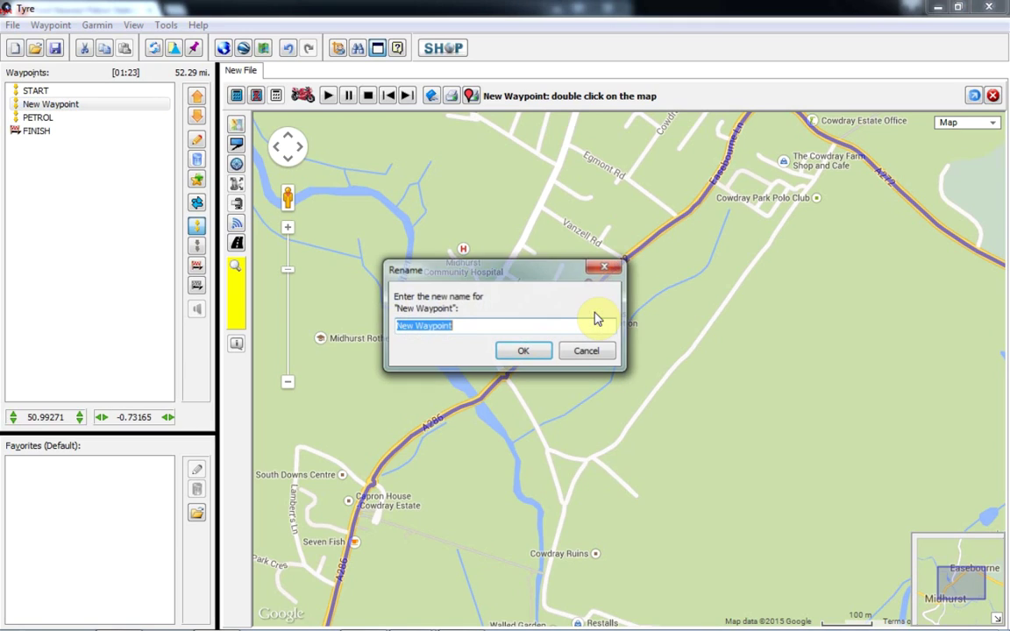
pyautogui.write('PETROL')
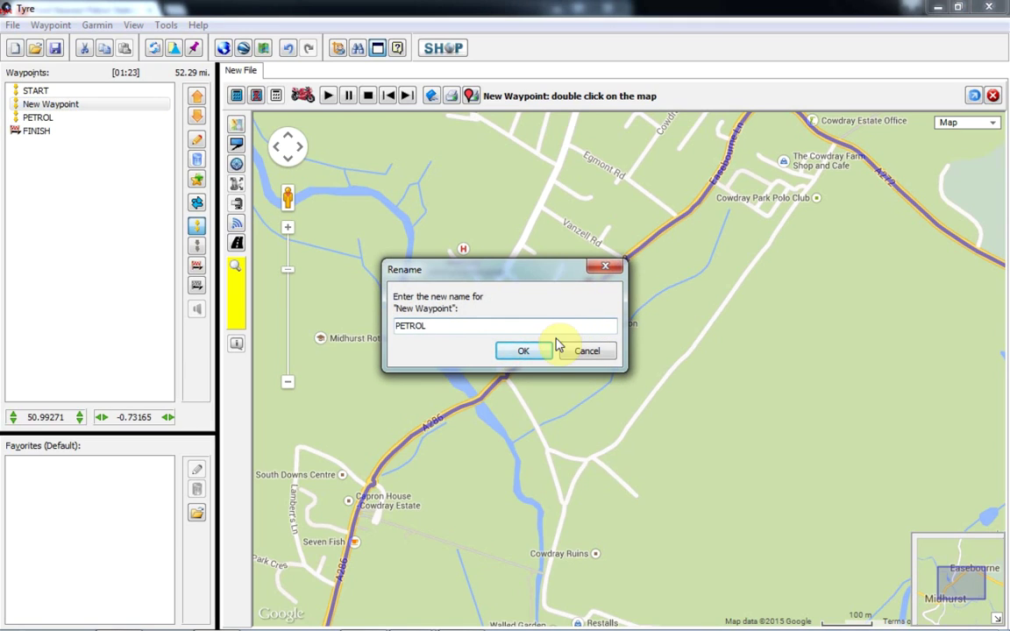
pyautogui.click(523, 351)
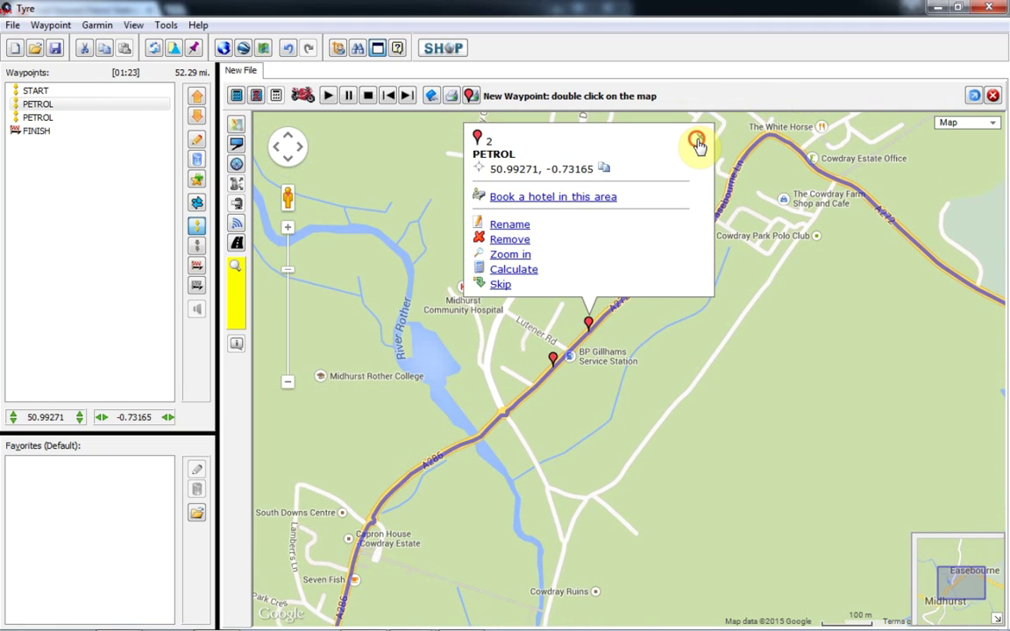
pyautogui.click(697, 140)
pyautogui.scroll(-1, 812, 405)
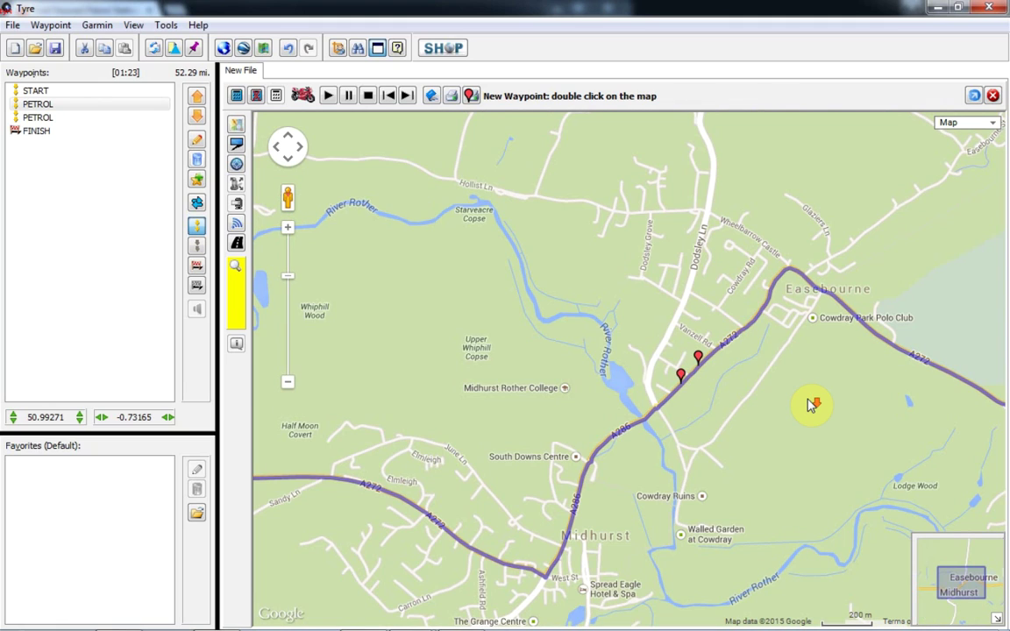
# - Drag the route from Beare Green west through Peaslake and Cranleigh, creating a new waypoint
pyautogui.scroll(-1, 809, 405)
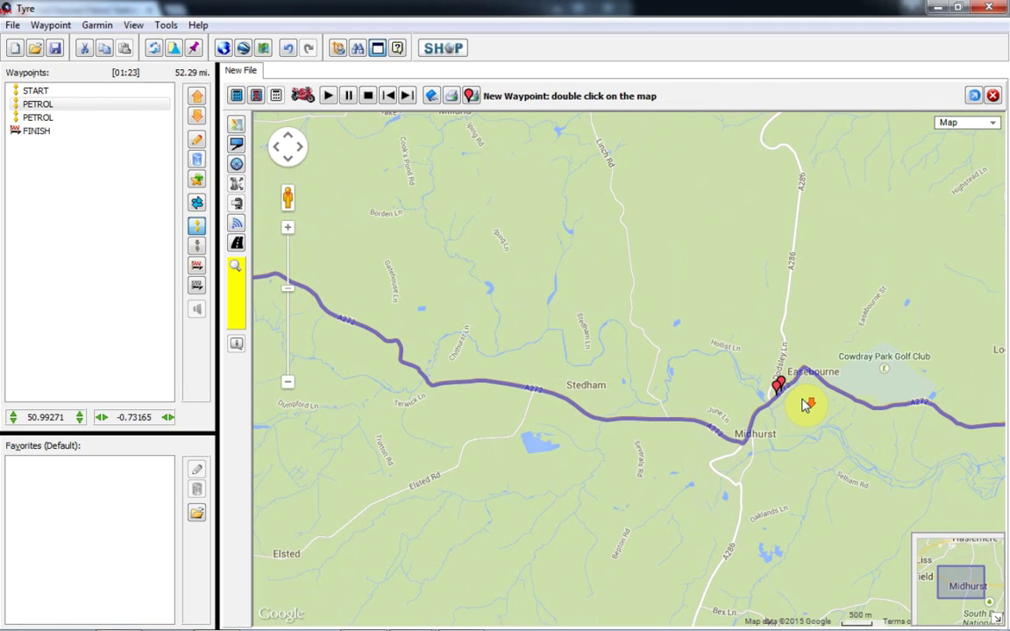
pyautogui.scroll(-1, 807, 405)
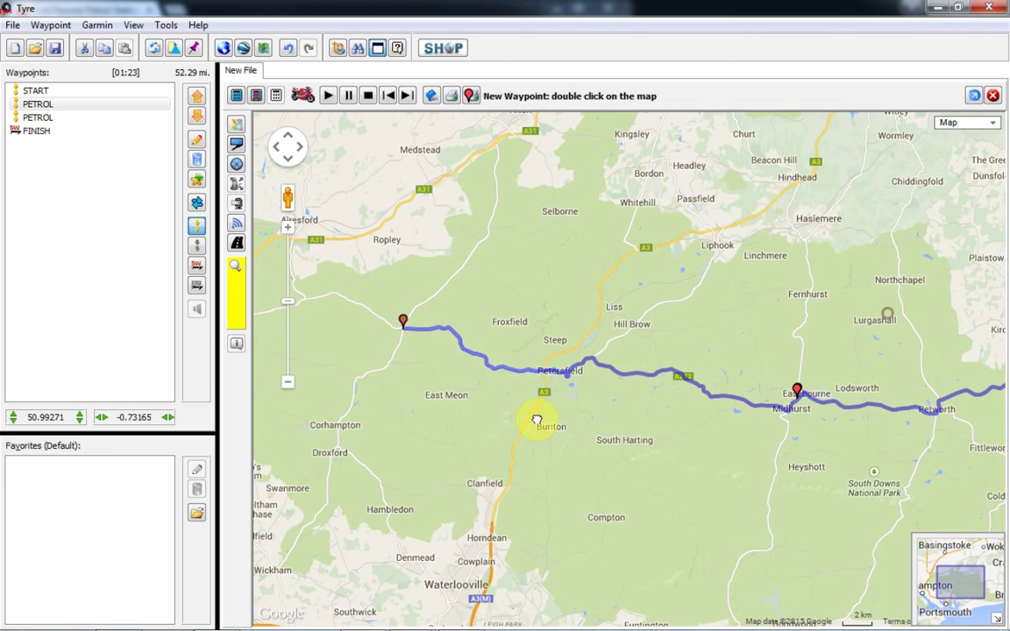
pyautogui.moveTo(537, 421); pyautogui.dragTo(471, 434)
pyautogui.moveTo(751, 256); pyautogui.dragTo(570, 435)
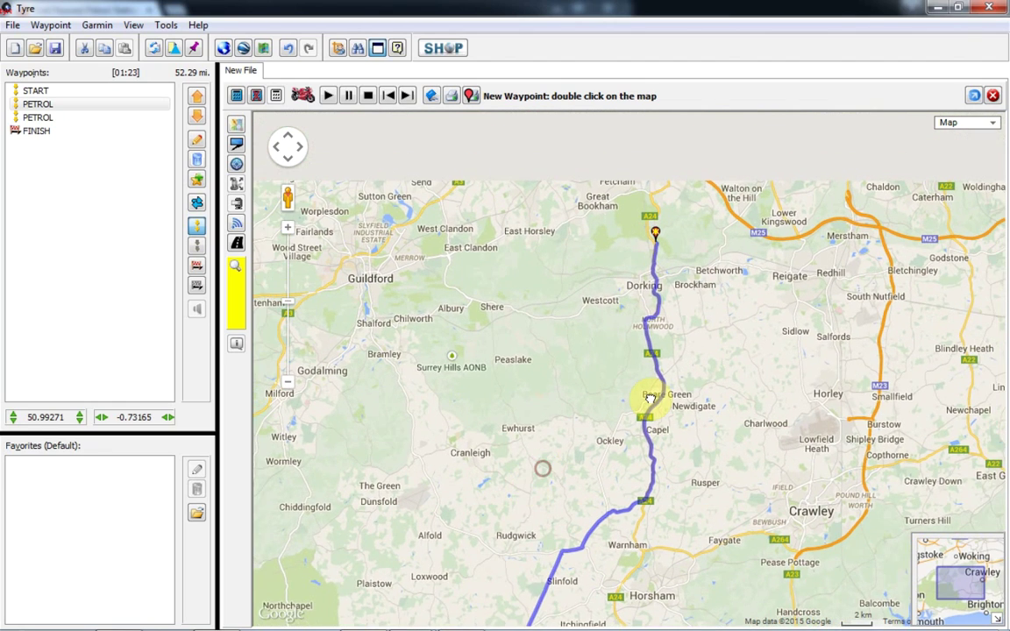
pyautogui.moveTo(650, 399); pyautogui.dragTo(639, 410)
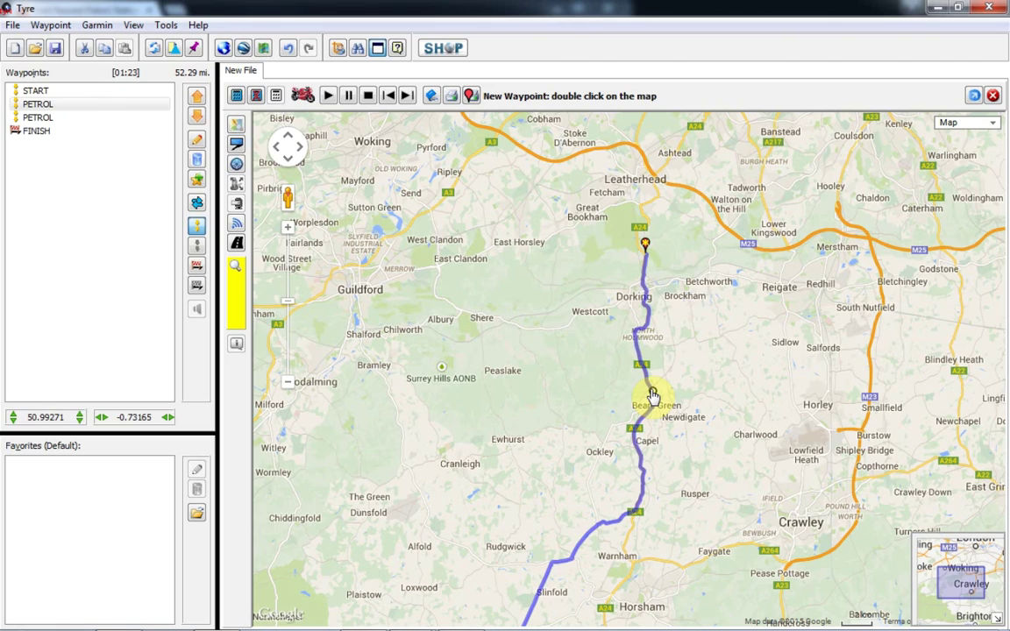
pyautogui.moveTo(649, 389); pyautogui.dragTo(484, 364)
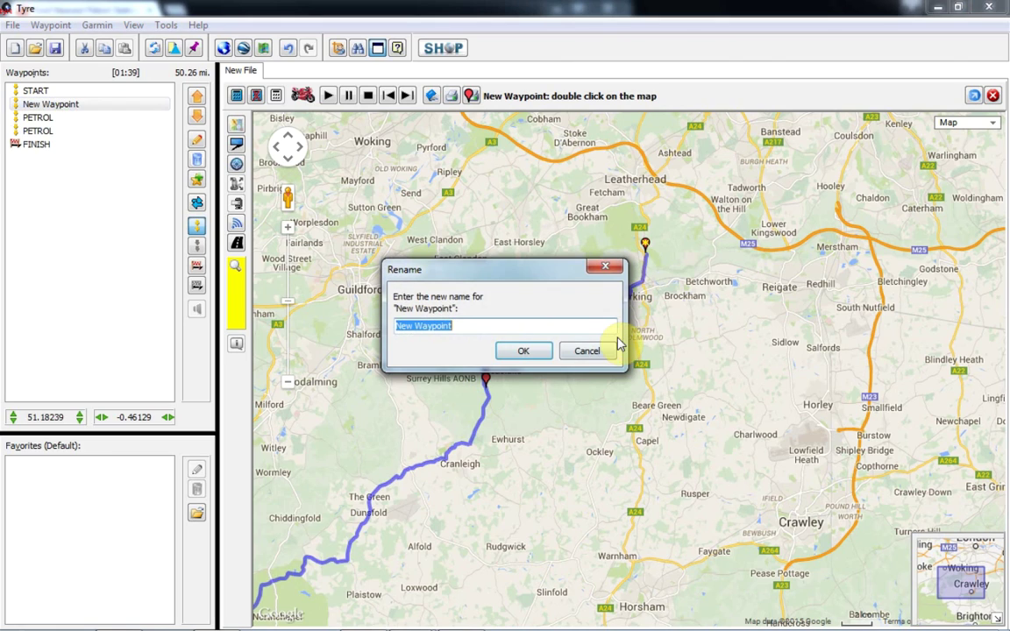
# - Keep default names for the Peaslake waypoint and a new one on Westcott Rd
pyautogui.click(605, 266)
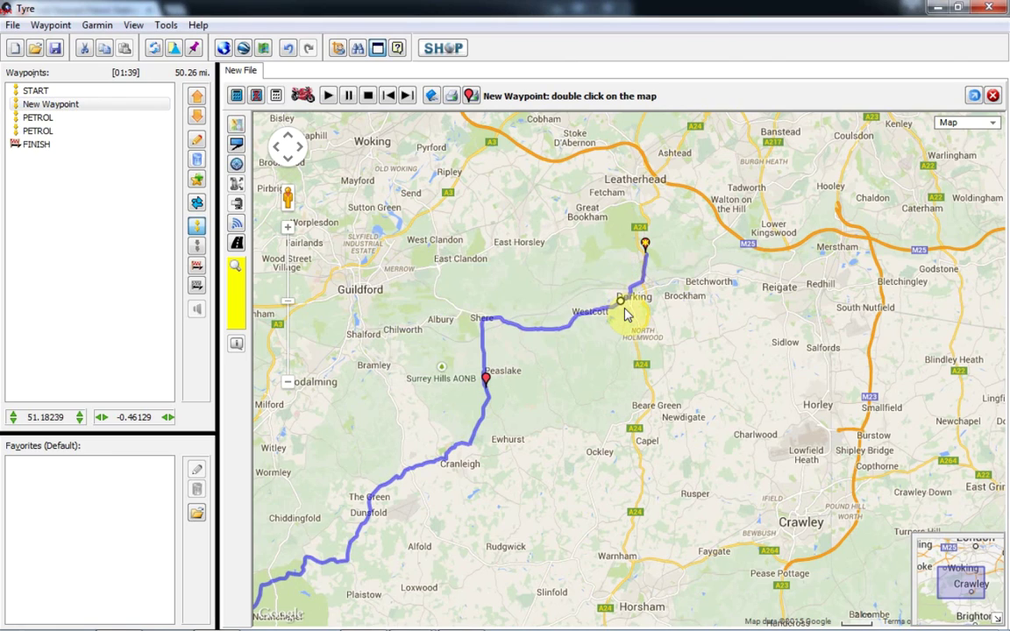
pyautogui.click(599, 198)
pyautogui.scroll(1, 615, 313)
pyautogui.scroll(2, 618, 306)
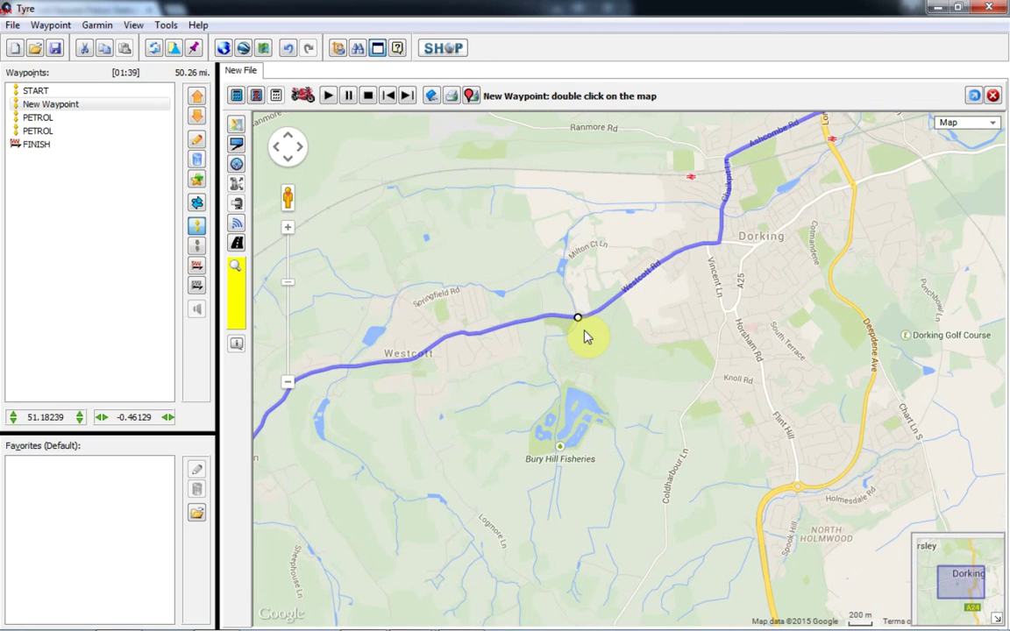
pyautogui.scroll(1, 605, 320)
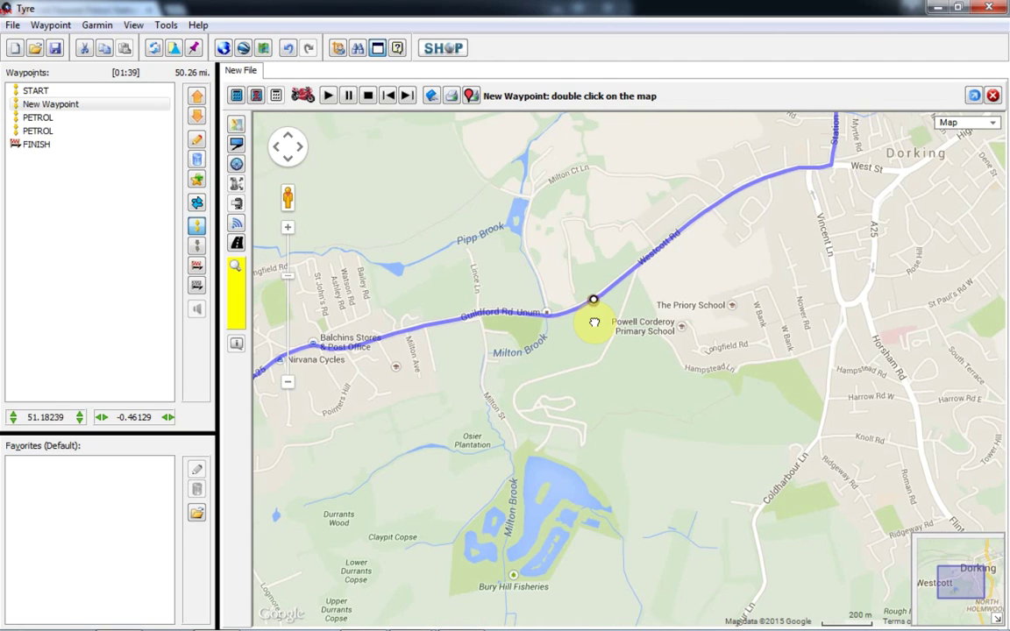
pyautogui.doubleClick(591, 307)
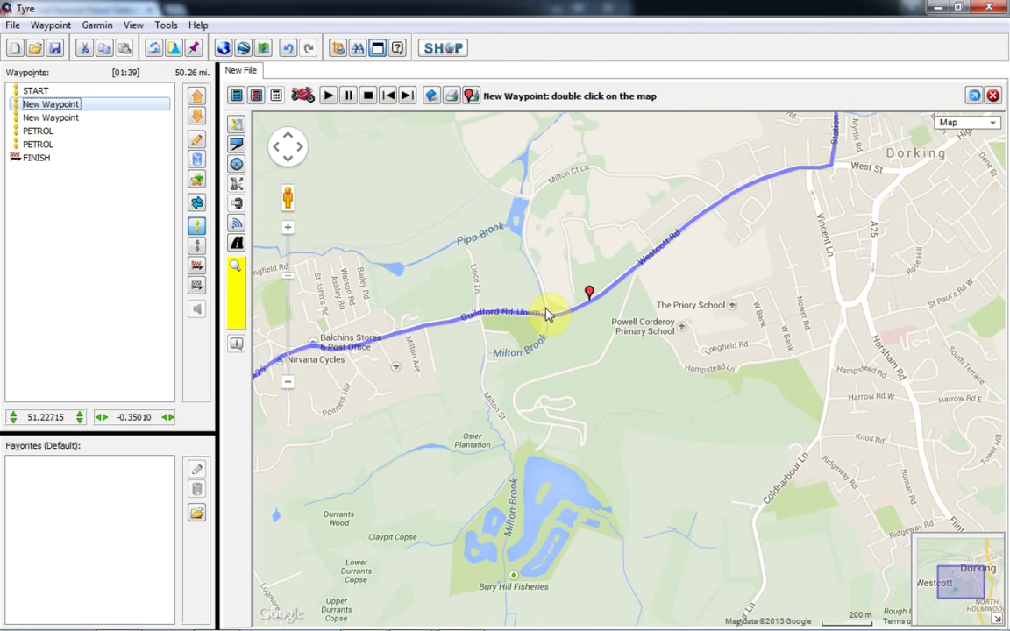
pyautogui.click(584, 352)
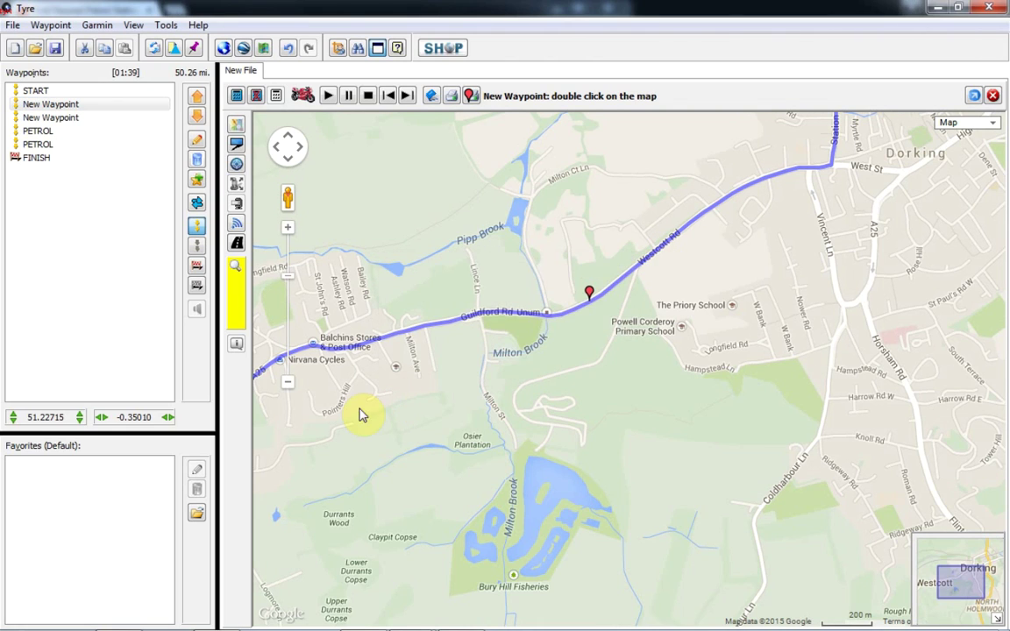
# - Add a default-named waypoint on the A25 near Crossways Farm, east of Abinger Hammer
pyautogui.moveTo(525, 372); pyautogui.dragTo(779, 277)
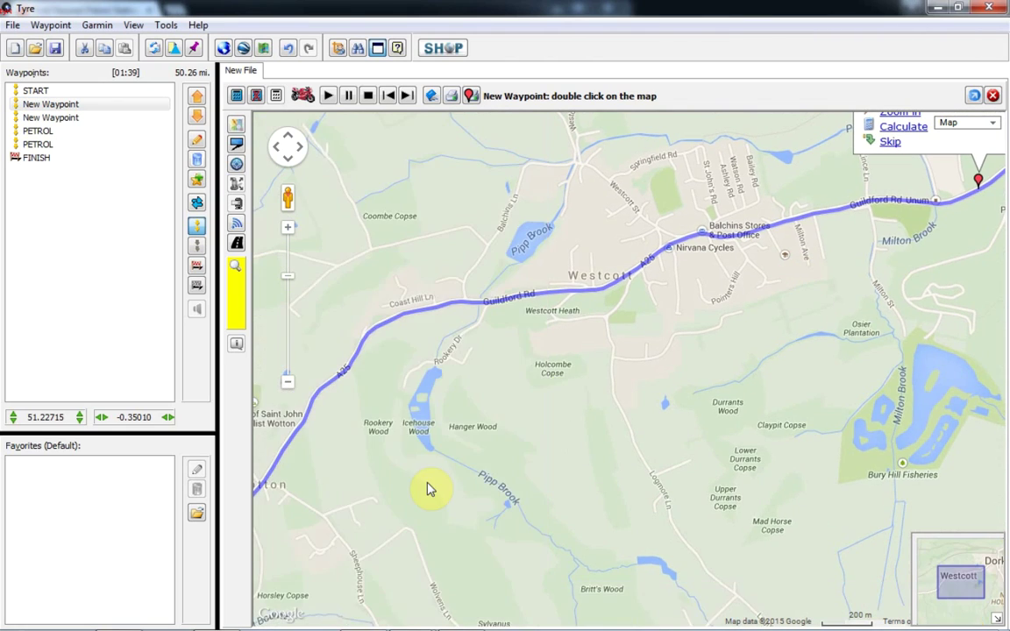
pyautogui.moveTo(429, 487); pyautogui.dragTo(710, 252)
pyautogui.moveTo(455, 350); pyautogui.dragTo(812, 271)
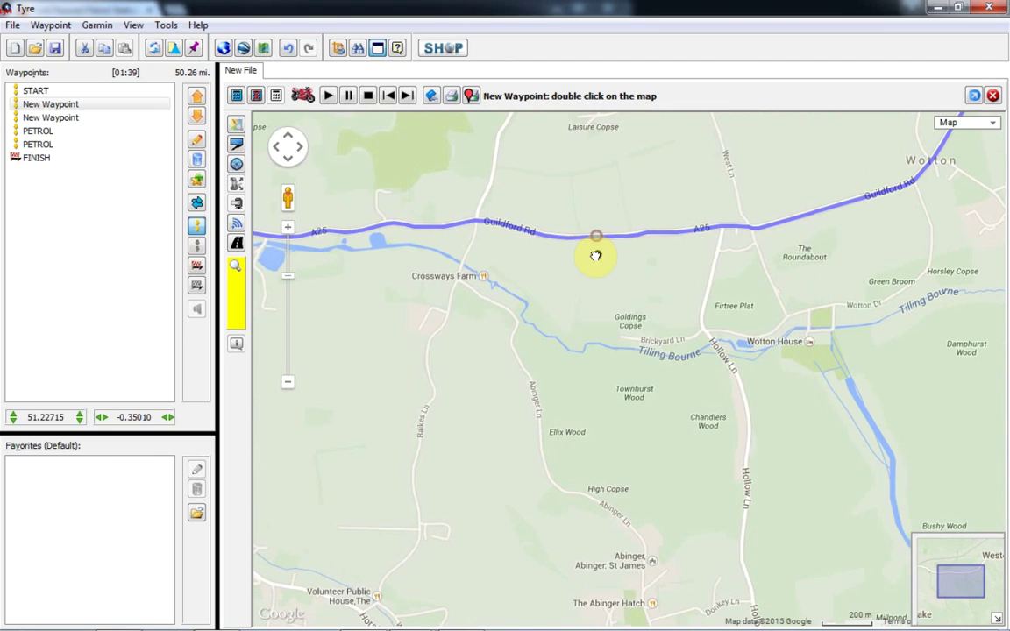
pyautogui.moveTo(599, 242)
pyautogui.mouseDown()
pyautogui.moveTo(333, 327)
pyautogui.moveTo(339, 356)
pyautogui.mouseUp()
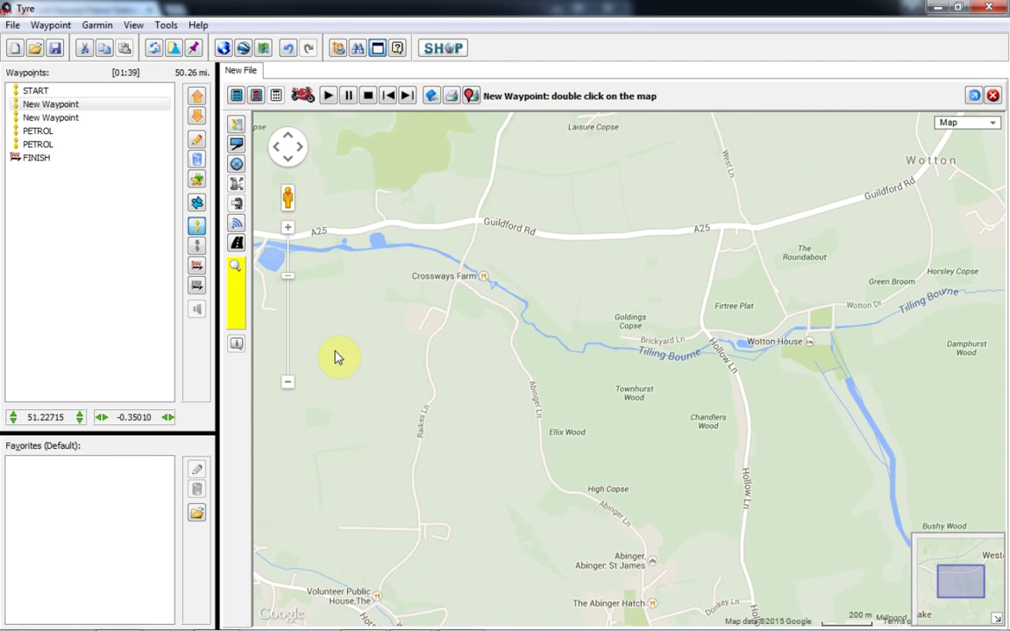
pyautogui.click(585, 348)
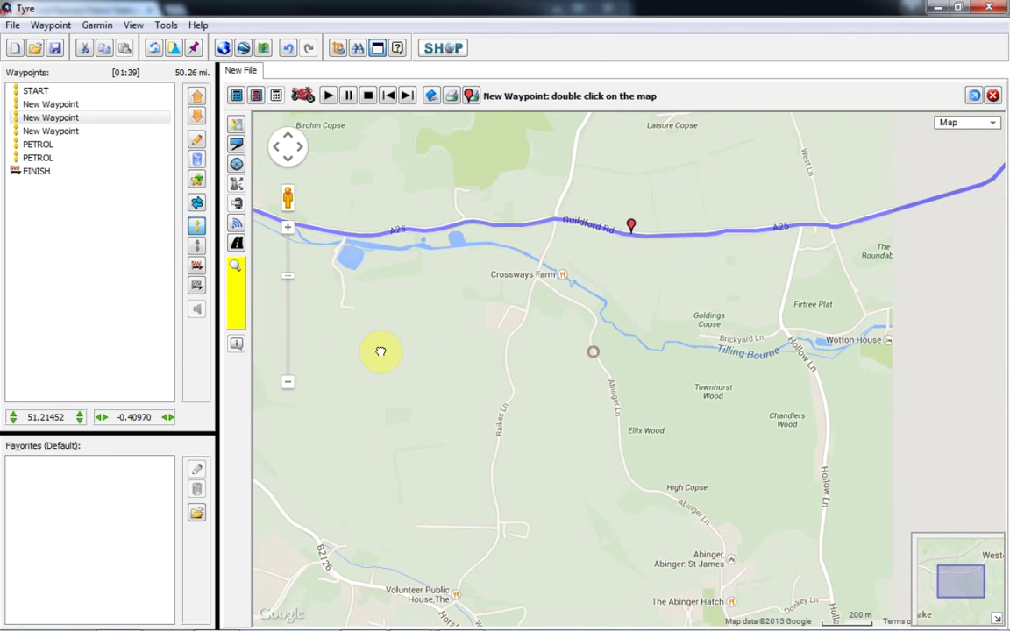
pyautogui.moveTo(306, 333); pyautogui.dragTo(618, 327)
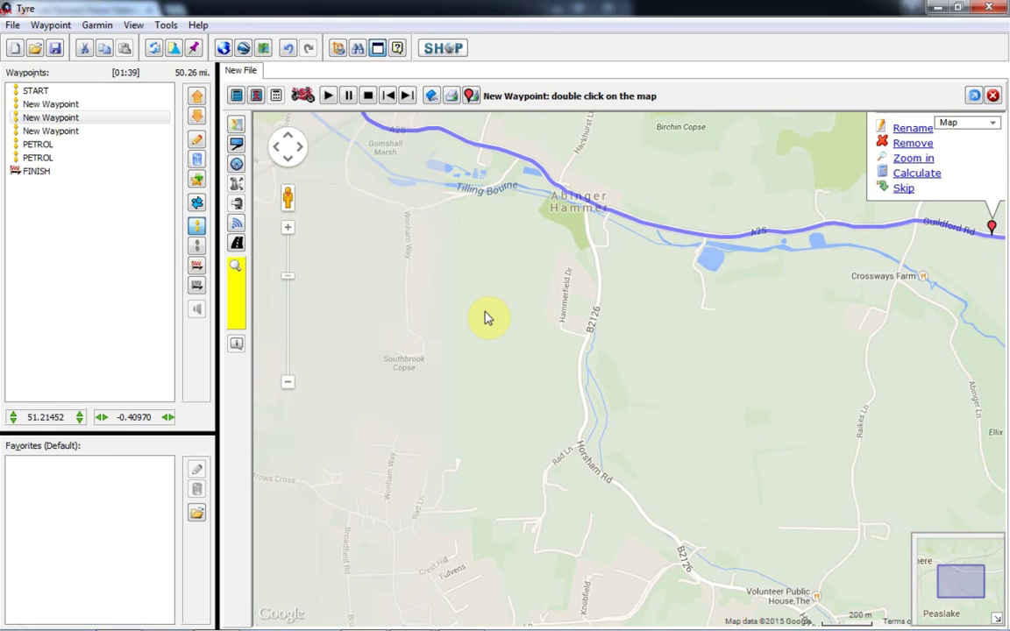
pyautogui.moveTo(412, 372); pyautogui.dragTo(798, 372)
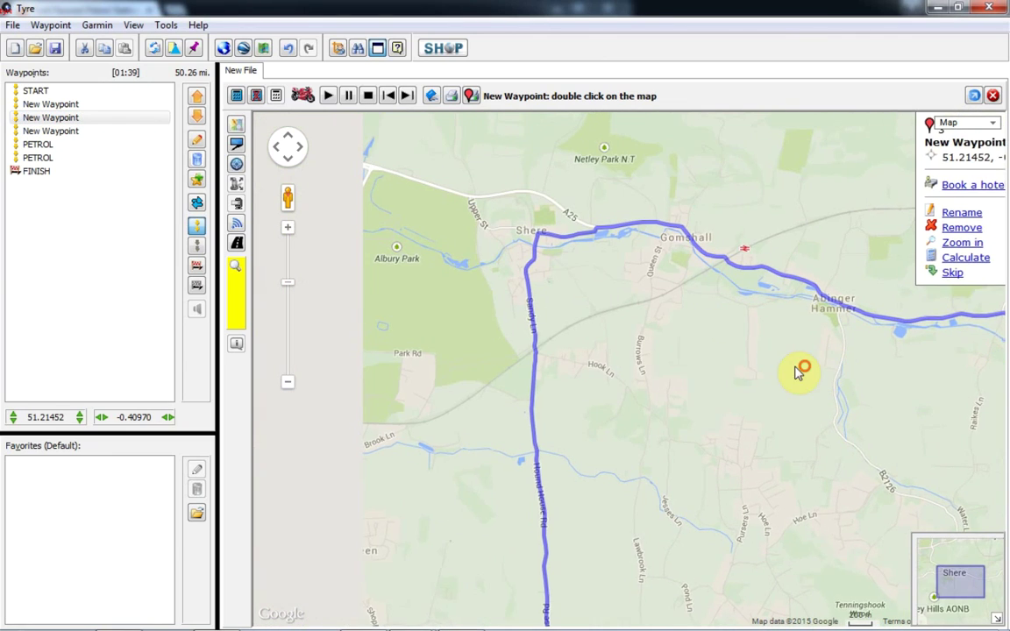
# - Add a waypoint on the route just south of Shere, keeping the name New Waypoint
pyautogui.doubleClick(593, 343)
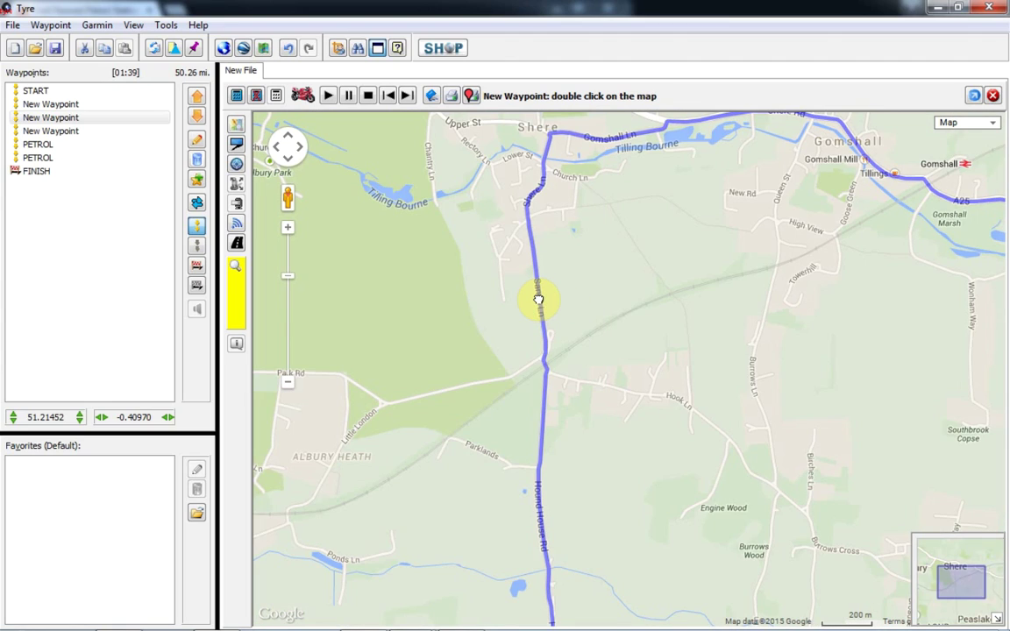
pyautogui.doubleClick(543, 315)
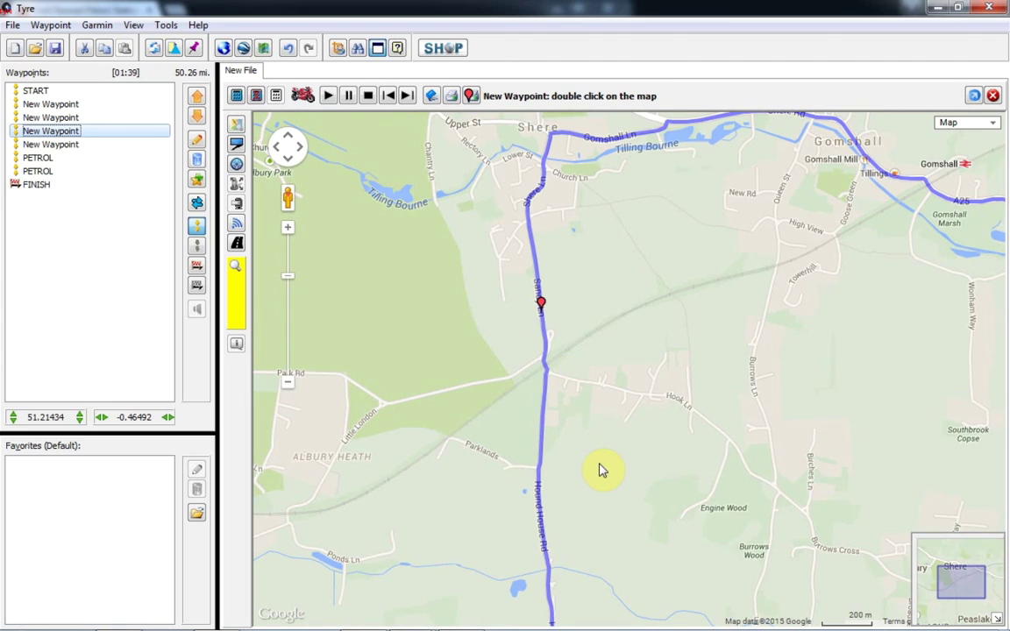
pyautogui.click(584, 352)
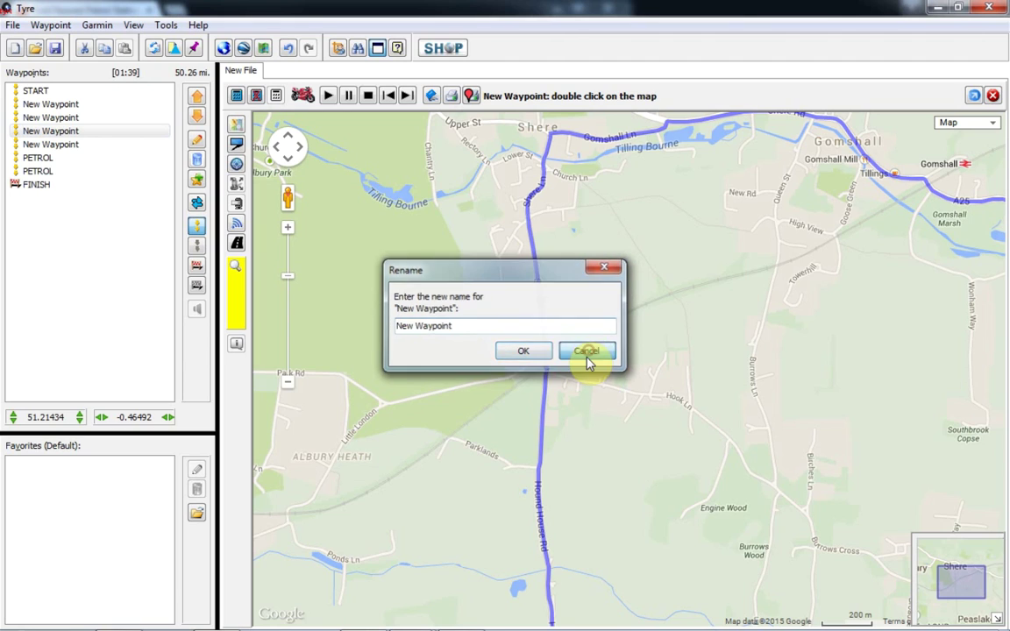
pyautogui.click(653, 151)
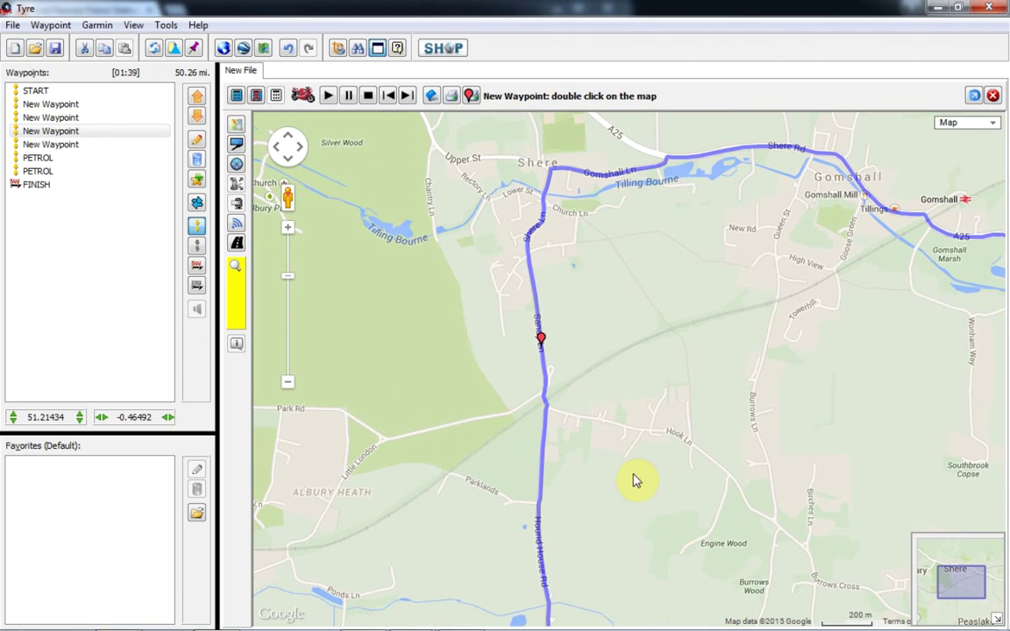
# - Follow the route south past Peaslake to bring Cranleigh into view
pyautogui.moveTo(625, 493); pyautogui.dragTo(628, 315)
pyautogui.scroll(-3, 625, 368)
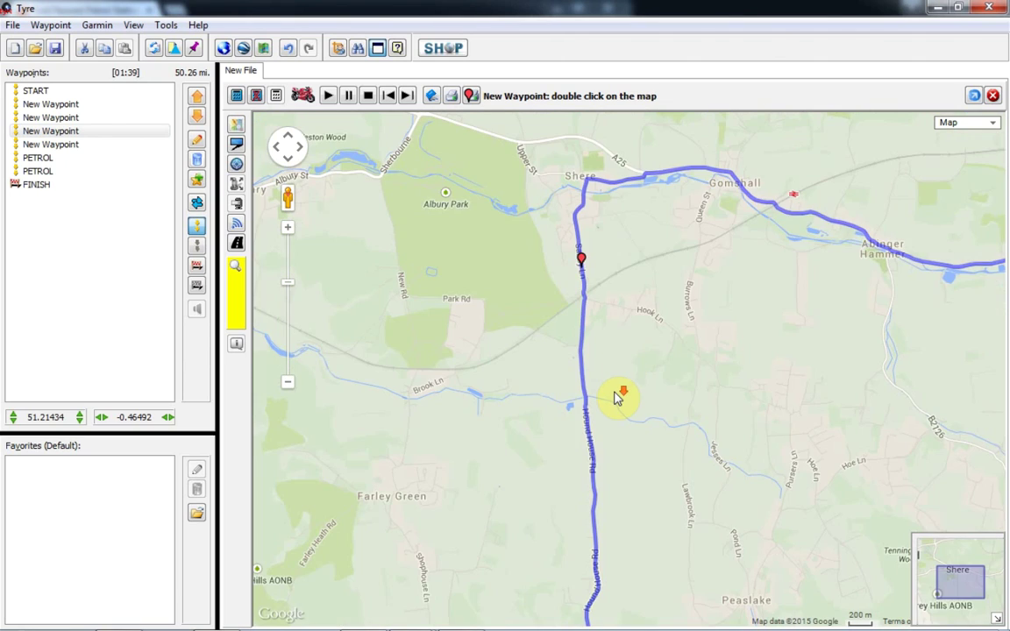
pyautogui.moveTo(645, 507); pyautogui.dragTo(624, 356)
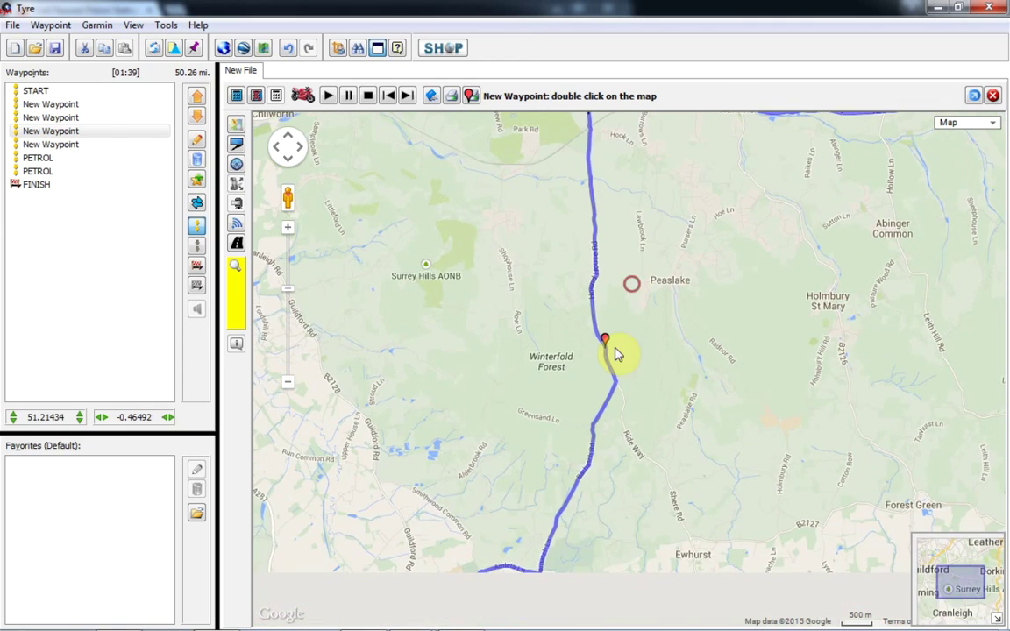
pyautogui.moveTo(592, 519); pyautogui.dragTo(604, 396)
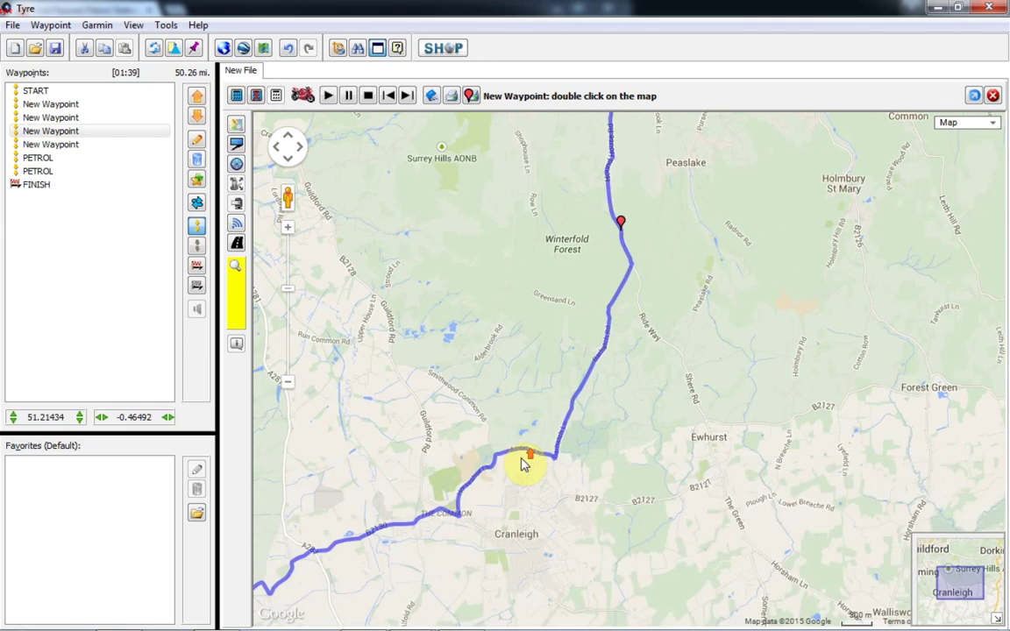
pyautogui.scroll(2, 526, 465)
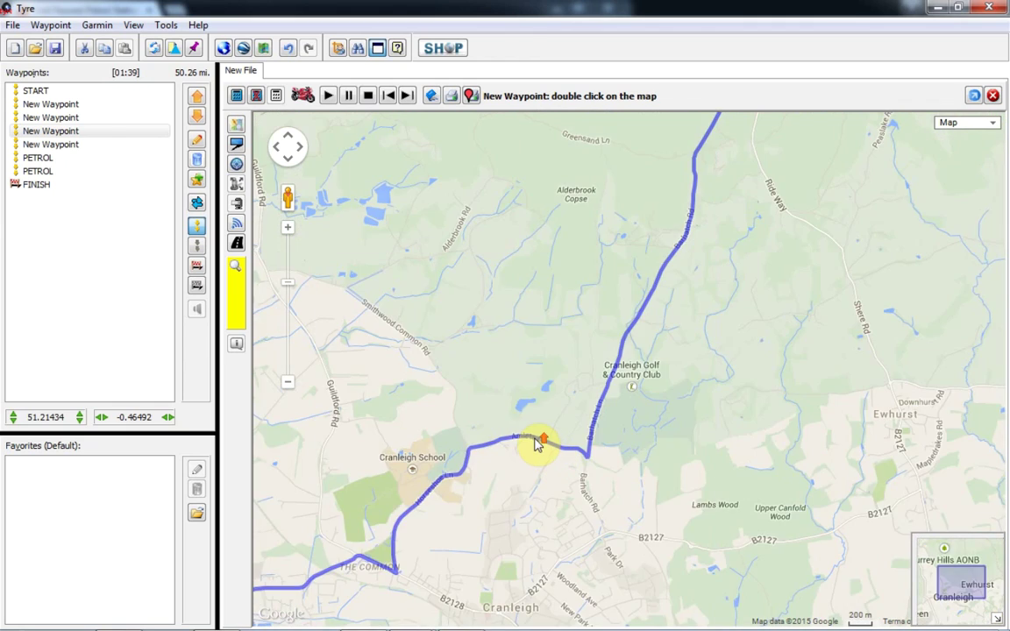
pyautogui.scroll(1, 537, 443)
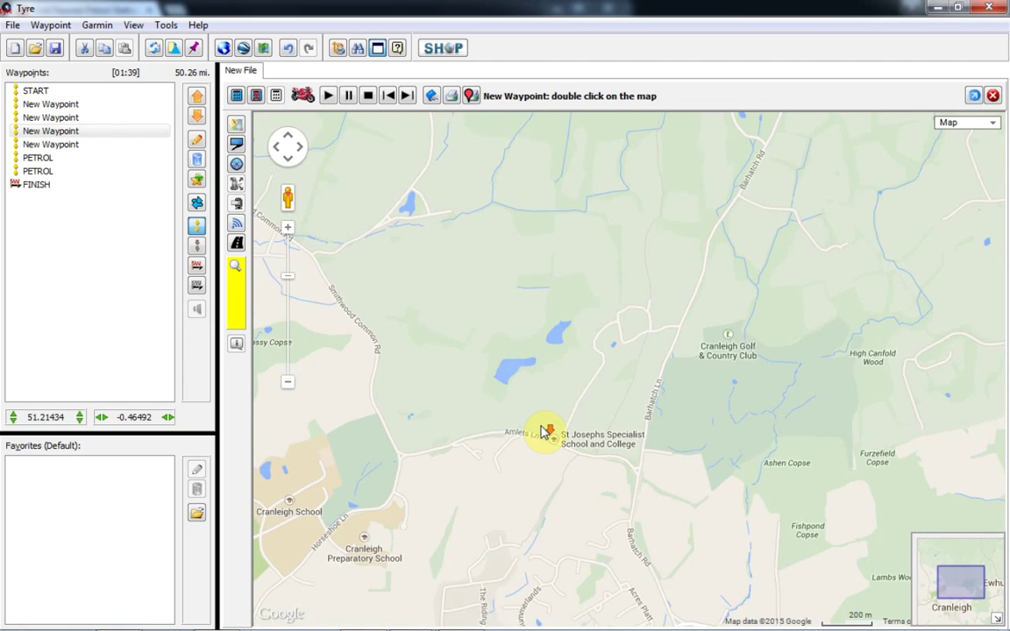
pyautogui.scroll(-1, 540, 431)
pyautogui.scroll(-1, 541, 431)
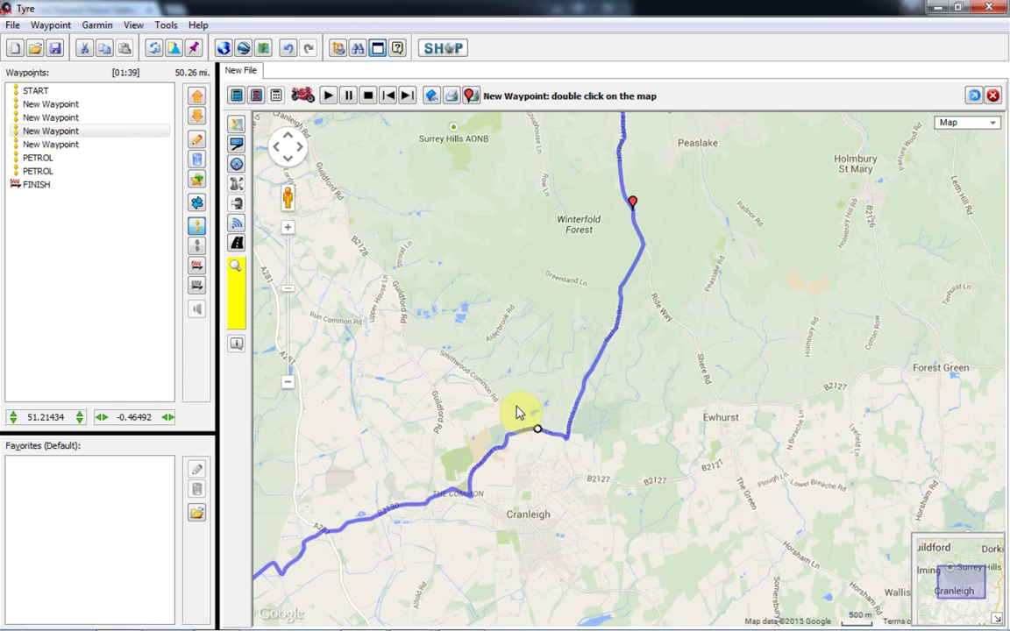
pyautogui.moveTo(518, 412); pyautogui.dragTo(609, 269)
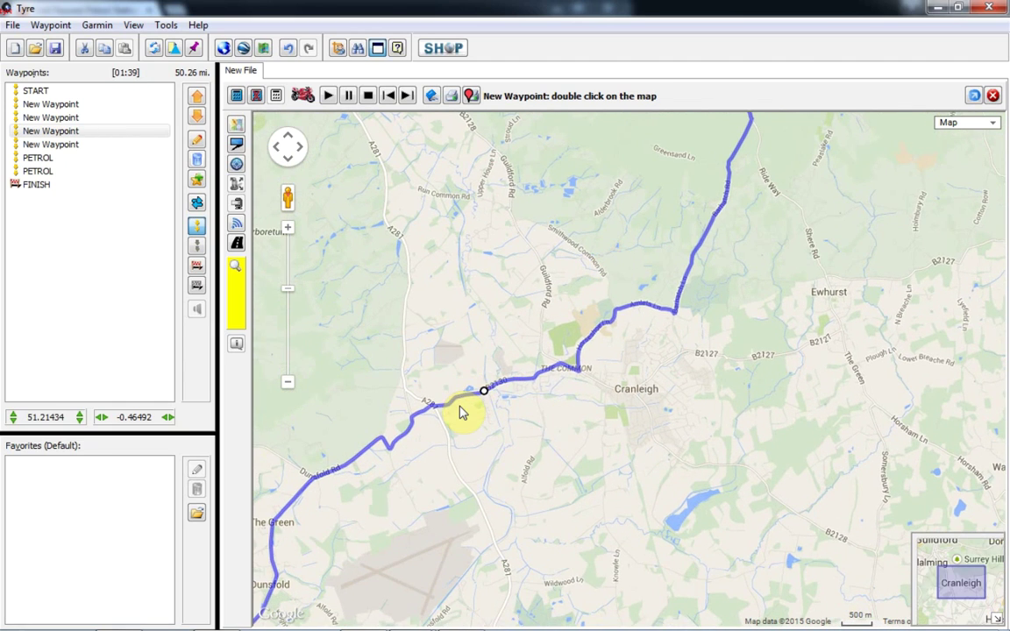
pyautogui.scroll(1, 630, 328)
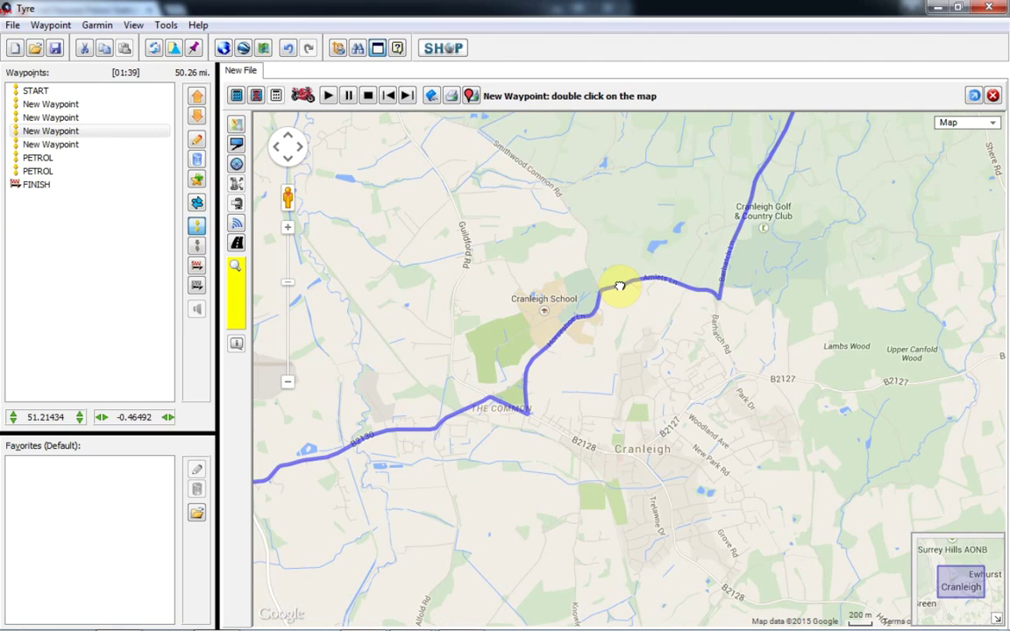
# - Add a default-named waypoint on the route north of Cranleigh
pyautogui.doubleClick(618, 300)
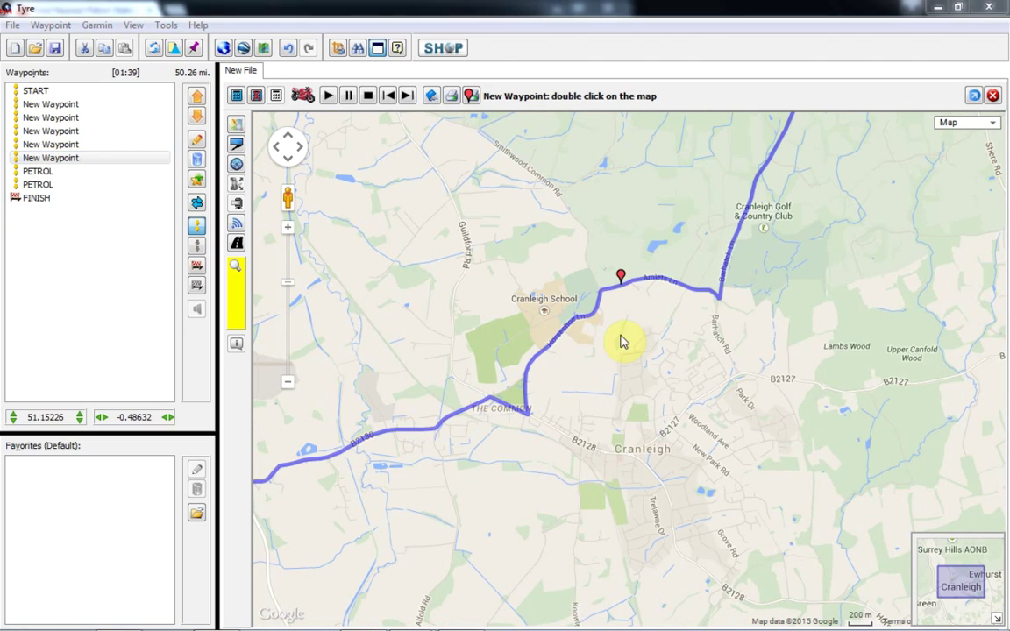
pyautogui.click(589, 352)
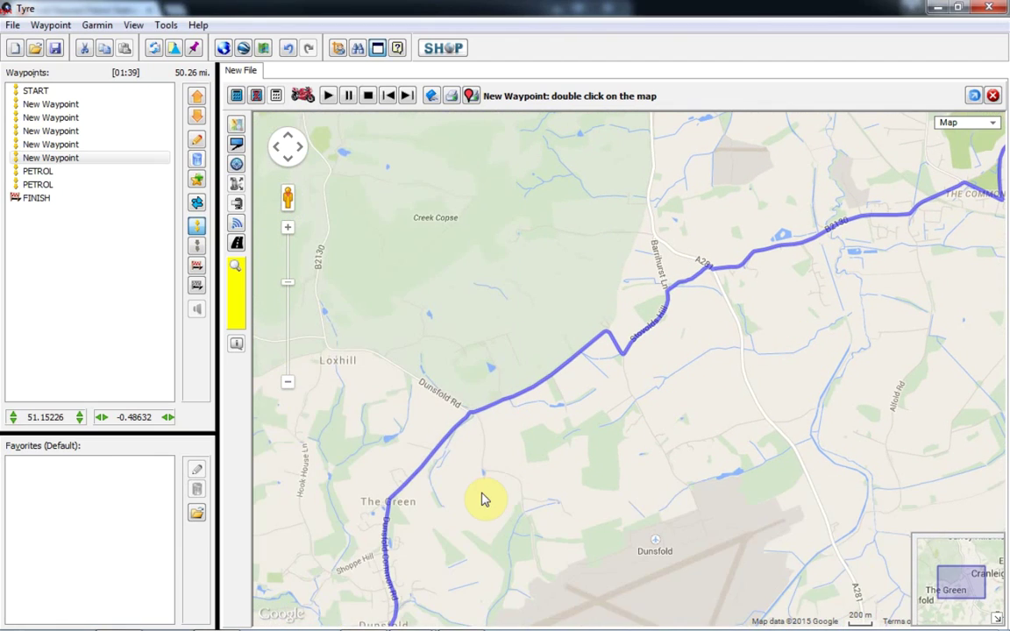
pyautogui.scroll(-1, 520, 406)
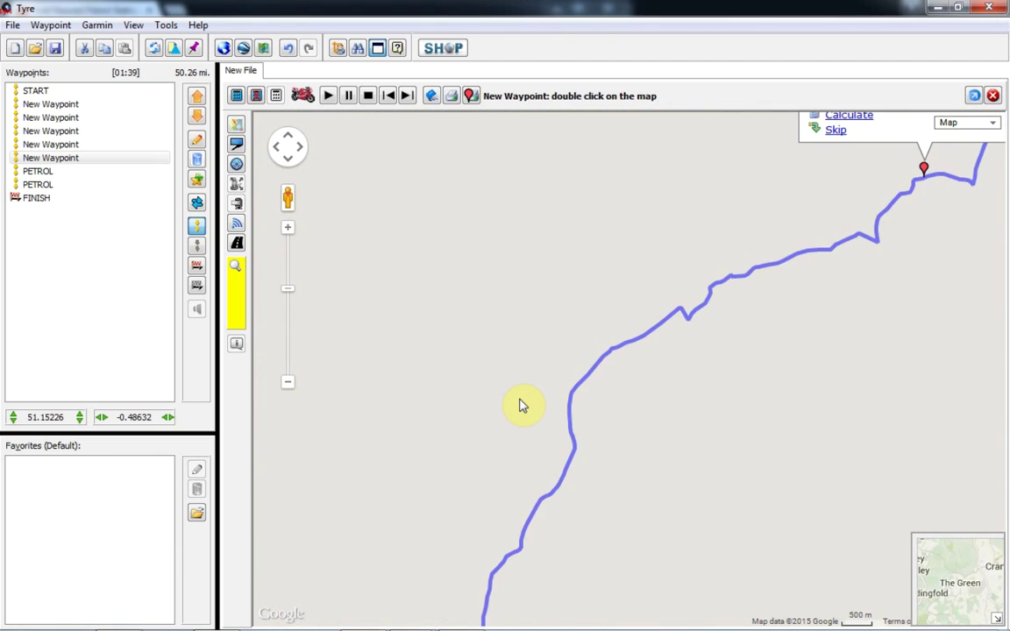
pyautogui.scroll(-1, 520, 406)
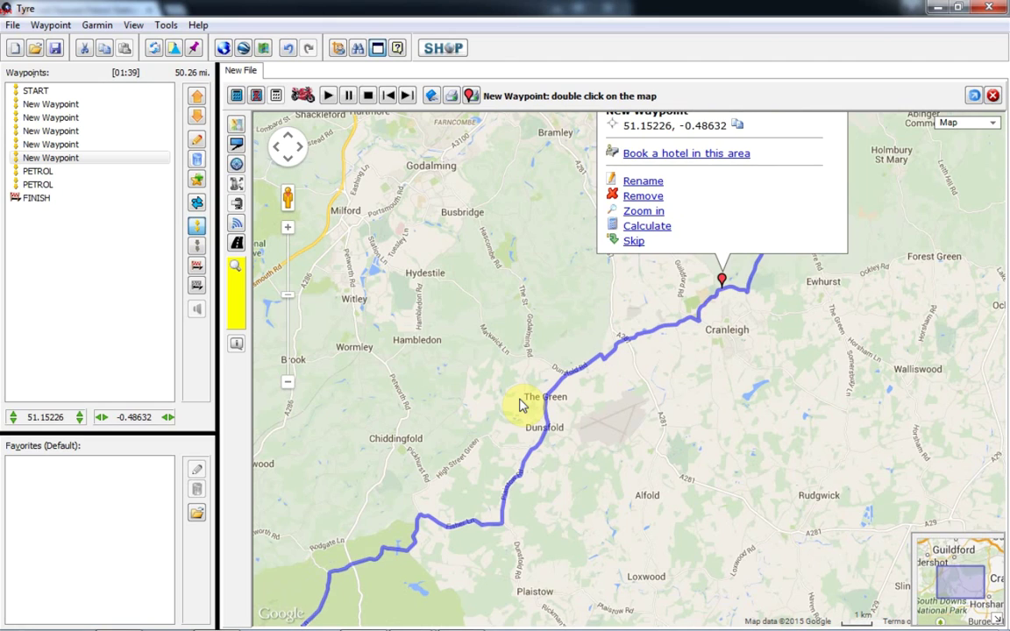
pyautogui.moveTo(470, 450); pyautogui.dragTo(482, 342)
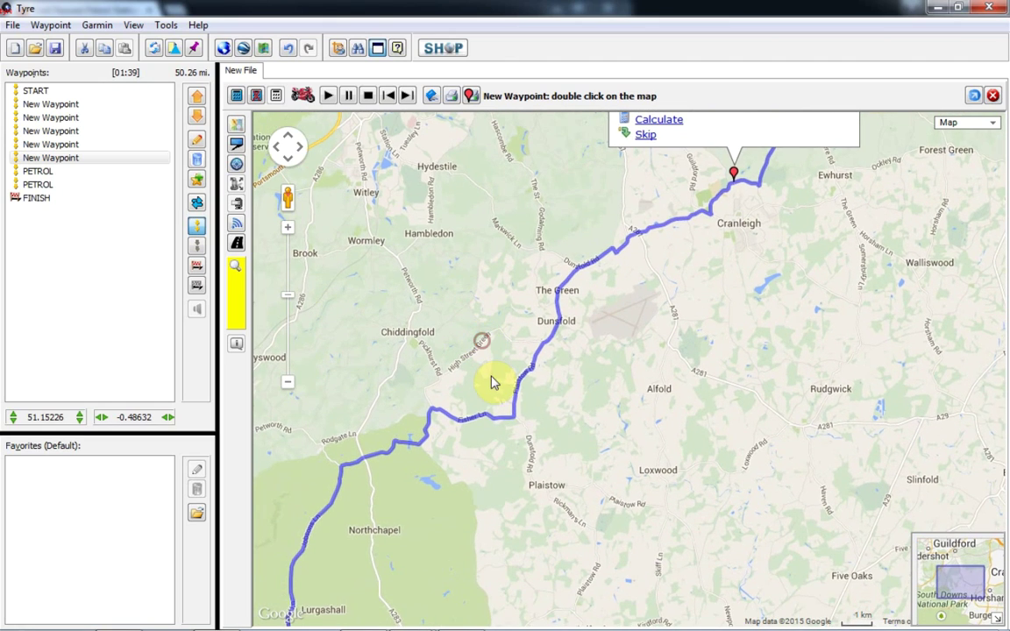
pyautogui.moveTo(479, 392); pyautogui.dragTo(548, 338)
pyautogui.moveTo(480, 469); pyautogui.dragTo(648, 406)
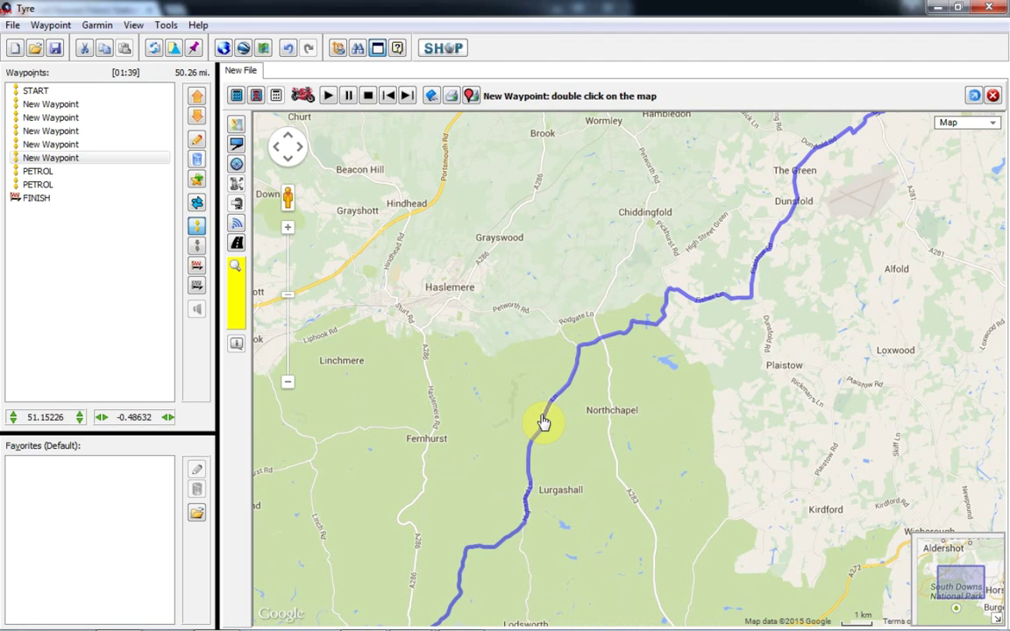
pyautogui.moveTo(447, 507)
pyautogui.mouseDown()
pyautogui.moveTo(525, 323)
pyautogui.moveTo(517, 415)
pyautogui.moveTo(508, 371)
pyautogui.mouseUp()
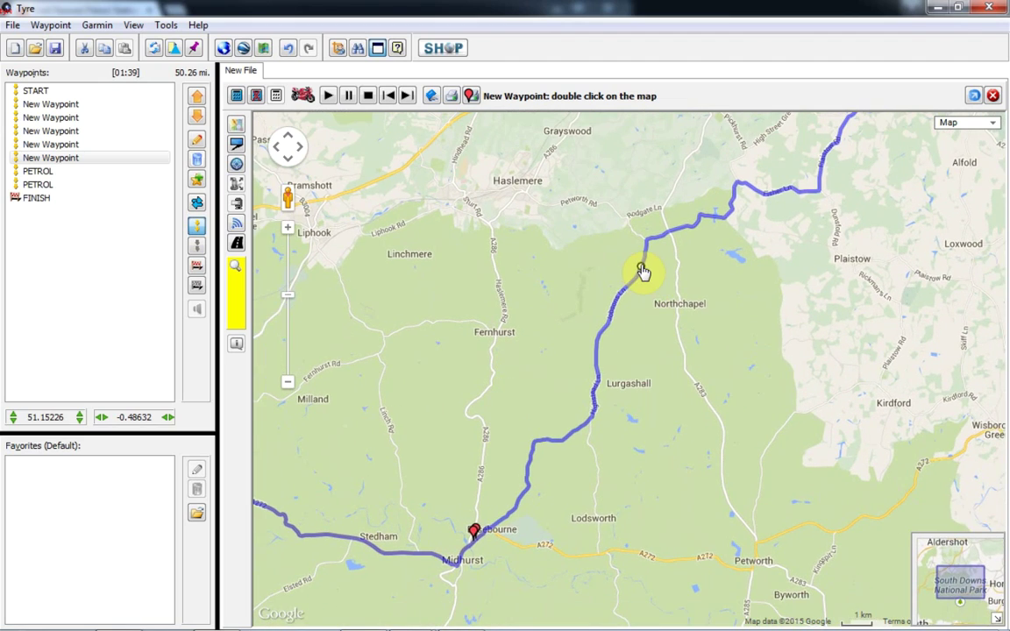
# - Add another default-named waypoint on the route near Northchapel
pyautogui.doubleClick(639, 272)
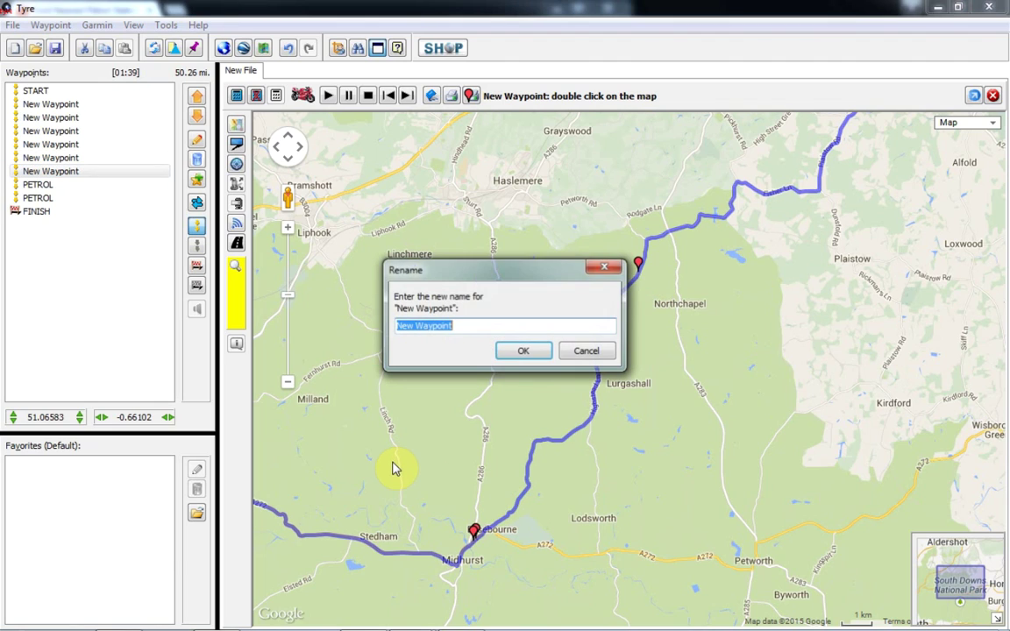
pyautogui.click(586, 351)
pyautogui.click(638, 263)
pyautogui.moveTo(479, 326); pyautogui.dragTo(717, 185)
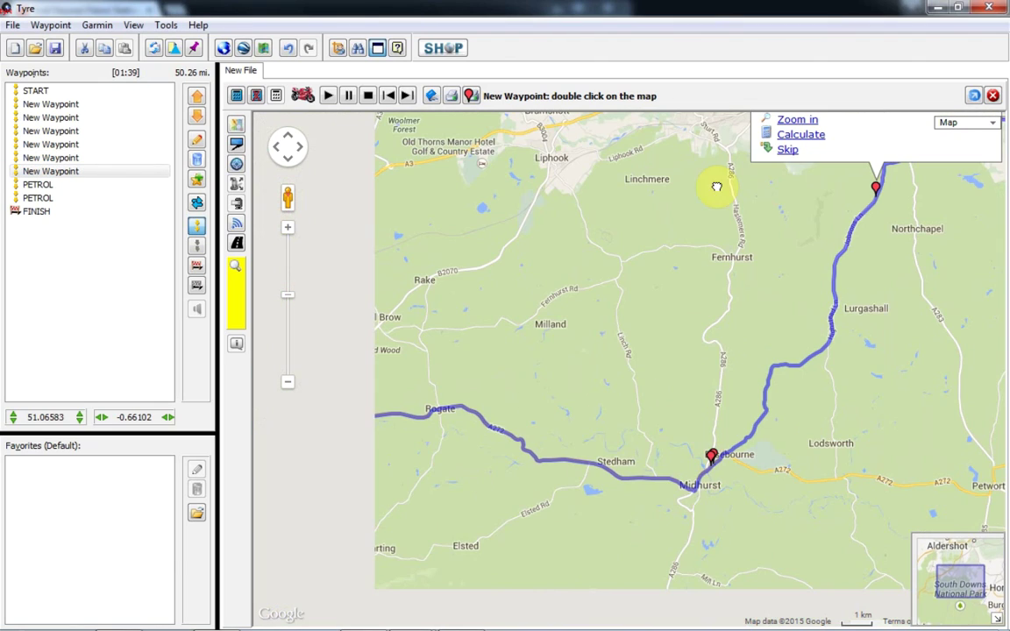
pyautogui.moveTo(579, 365); pyautogui.dragTo(595, 266)
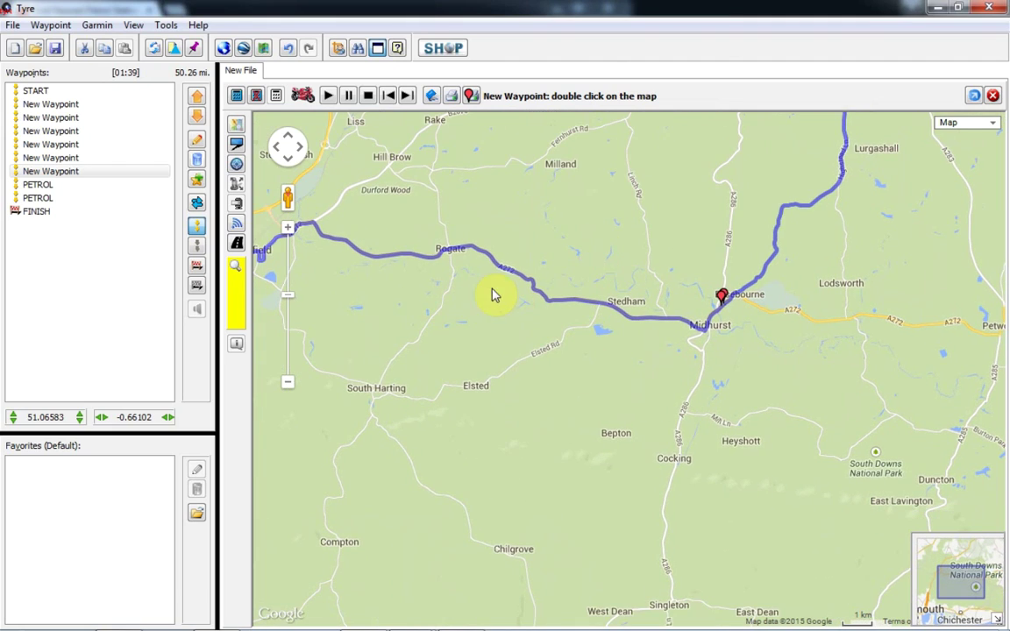
# - Reroute the road near Rogate through Elsted and South Harting, keeping the default waypoint name
pyautogui.click(516, 277)
pyautogui.moveTo(497, 377); pyautogui.dragTo(503, 374)
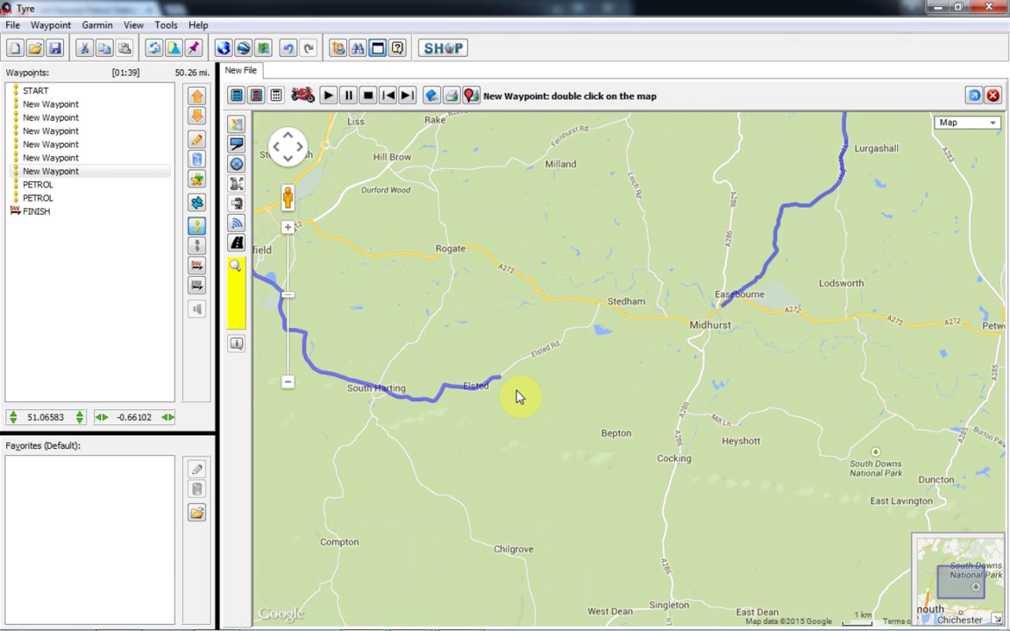
pyautogui.click(586, 350)
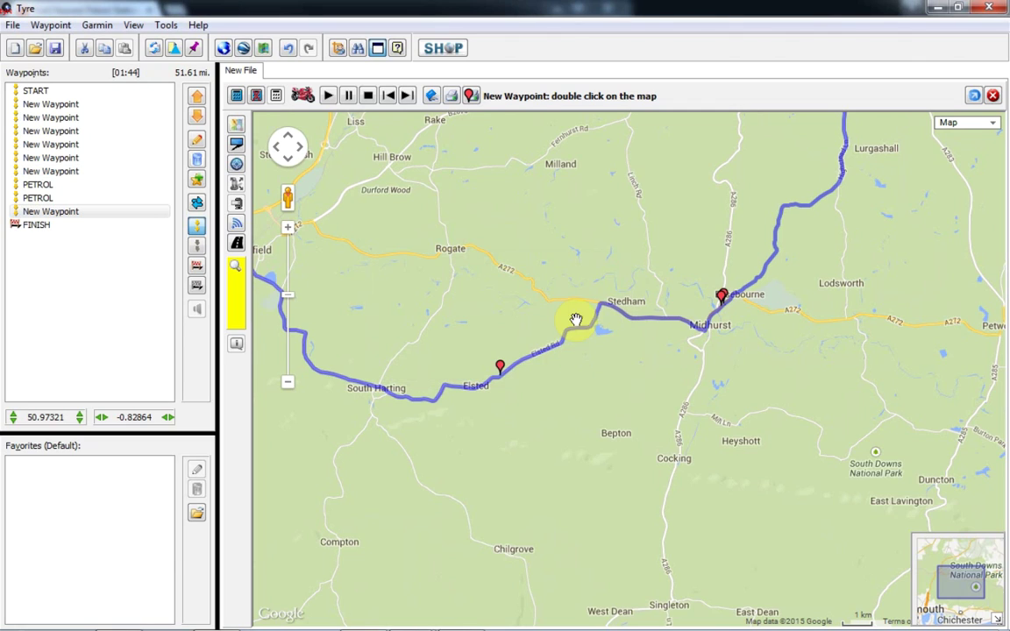
pyautogui.click(611, 181)
# - Pull the route onto Sussex Rd beside Petersfield Heath
pyautogui.moveTo(365, 327); pyautogui.dragTo(570, 388)
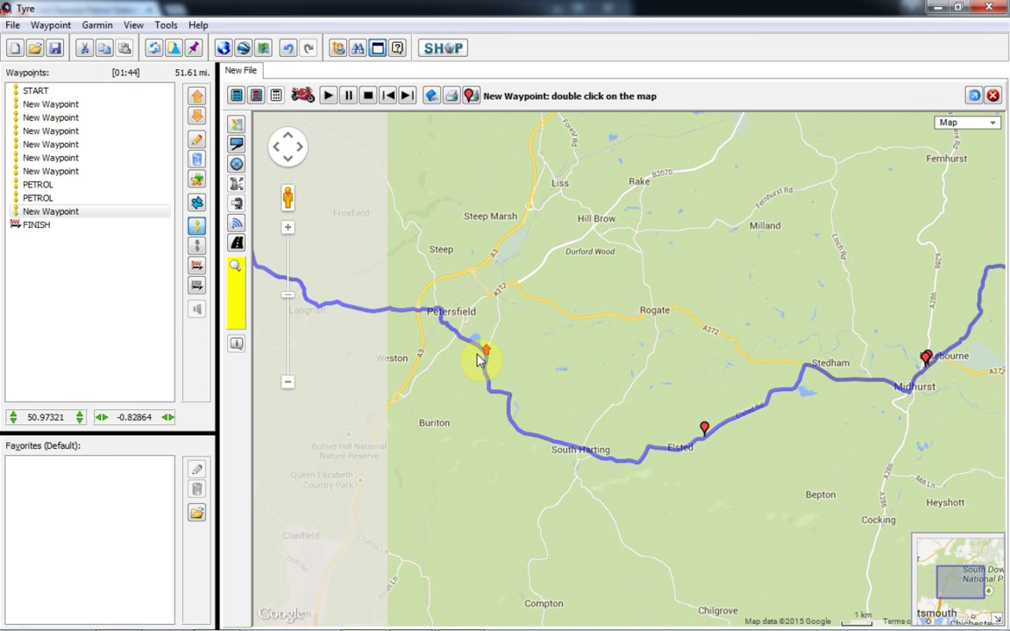
pyautogui.scroll(1, 481, 354)
pyautogui.scroll(1, 481, 358)
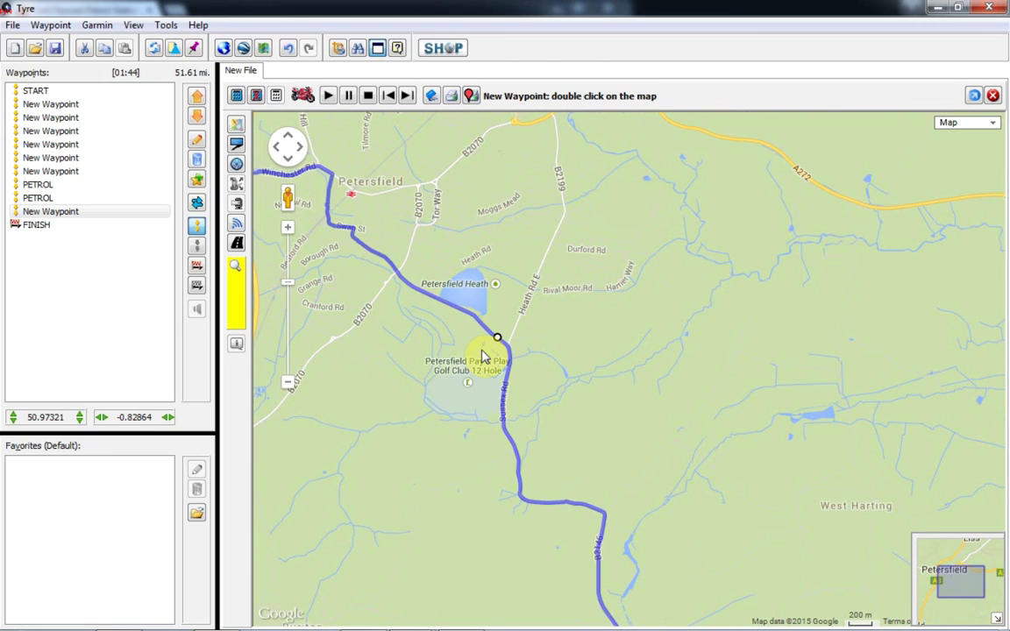
pyautogui.scroll(1, 482, 355)
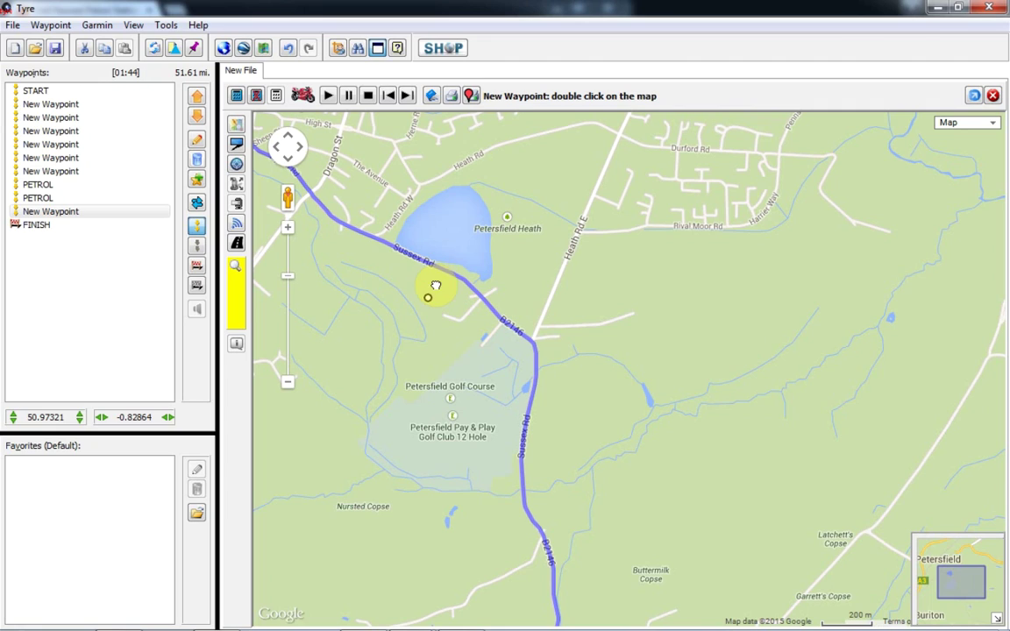
pyautogui.moveTo(435, 286); pyautogui.dragTo(448, 269)
# - Add a default-named waypoint on Sussex Rd and nudge it along the road
pyautogui.doubleClick(460, 292)
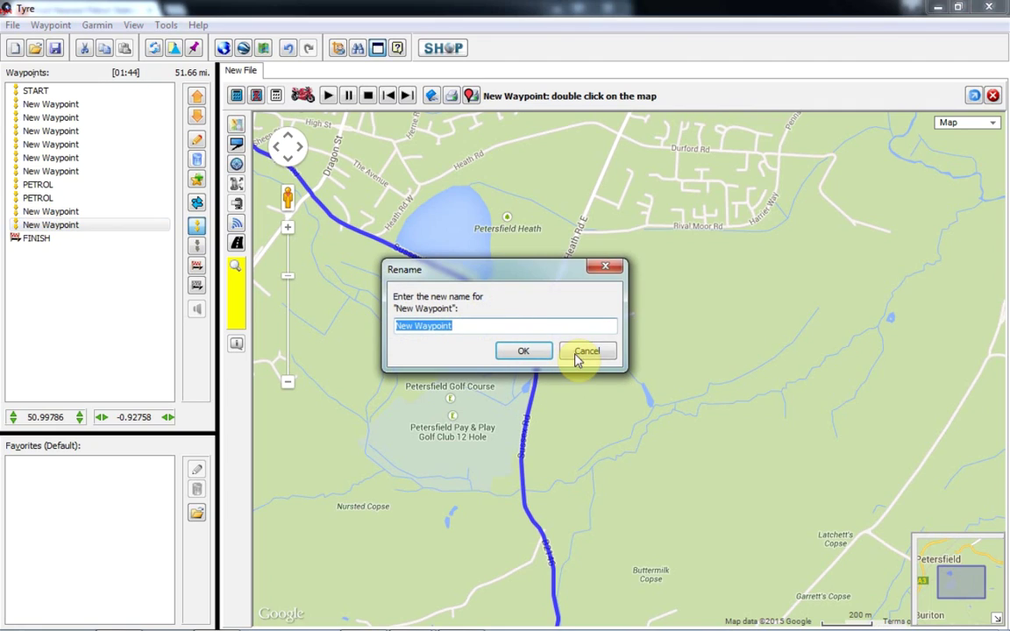
pyautogui.click(577, 351)
pyautogui.click(474, 303)
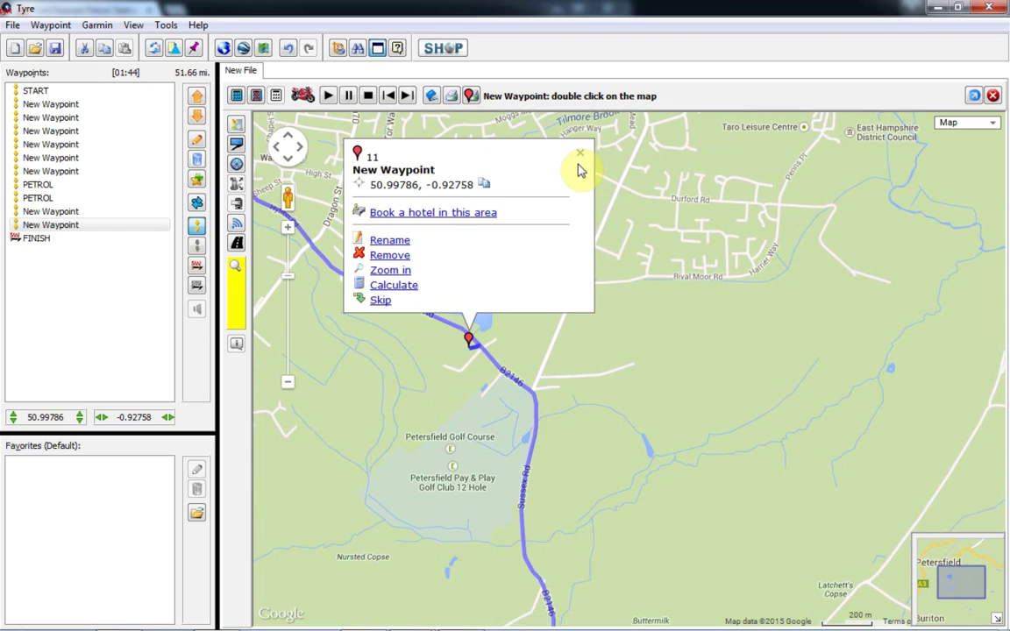
pyautogui.click(580, 156)
pyautogui.moveTo(468, 342); pyautogui.dragTo(452, 319)
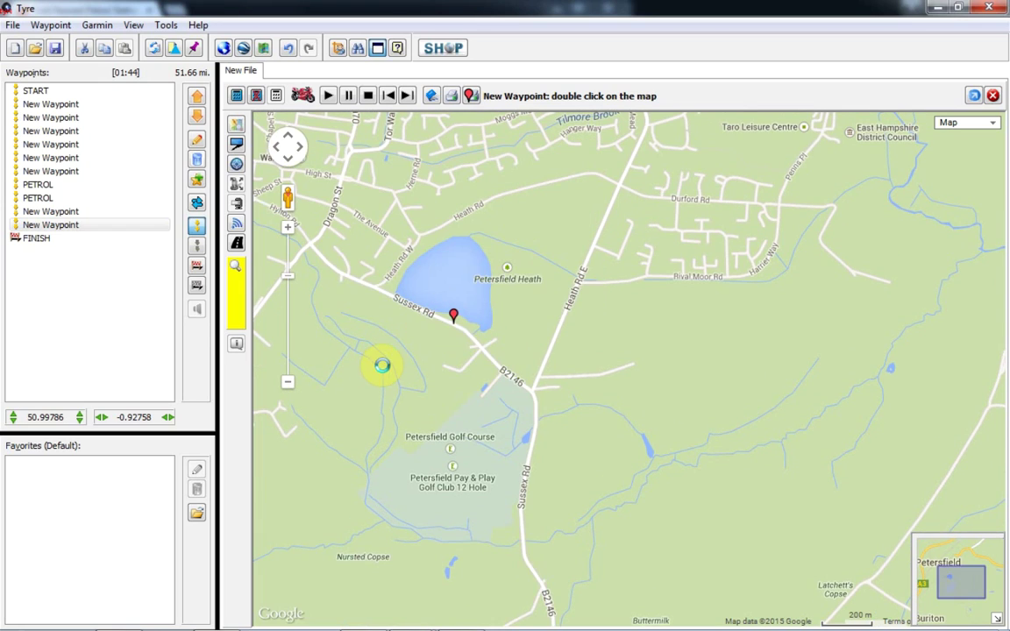
# - Pull the route north up to Steep, keeping the new waypoint's default name
pyautogui.moveTo(412, 358); pyautogui.dragTo(597, 496)
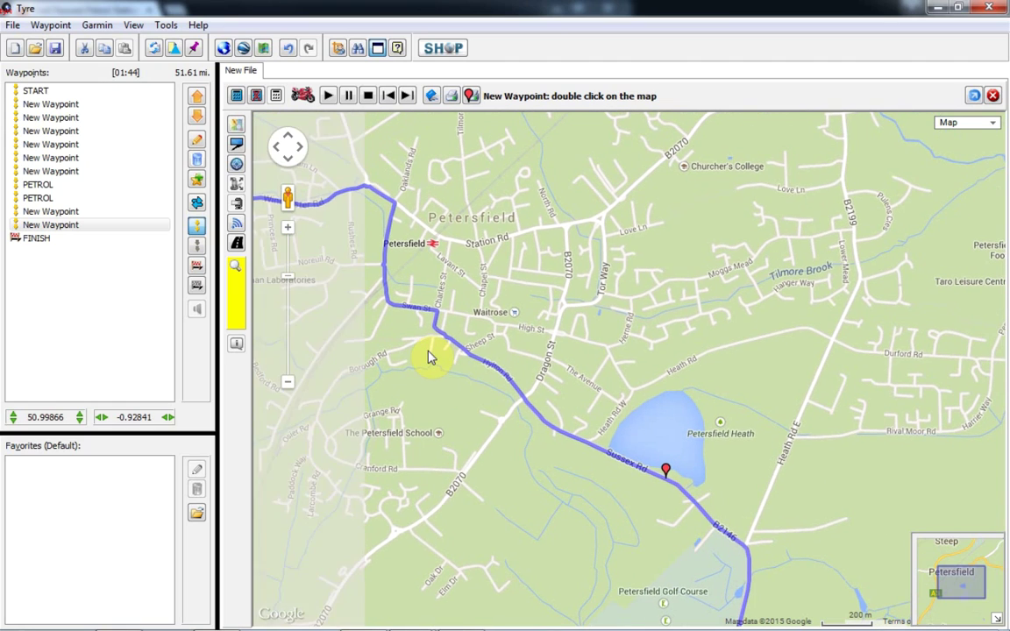
pyautogui.moveTo(449, 367); pyautogui.dragTo(562, 489)
pyautogui.scroll(-1, 484, 438)
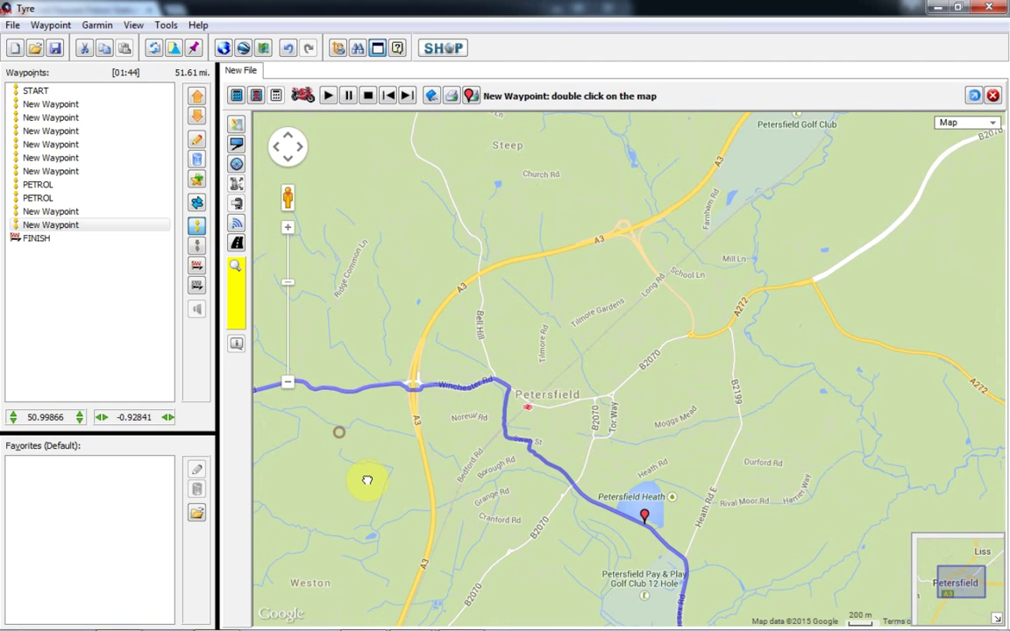
pyautogui.moveTo(368, 480); pyautogui.dragTo(395, 526)
pyautogui.moveTo(469, 285); pyautogui.dragTo(482, 260)
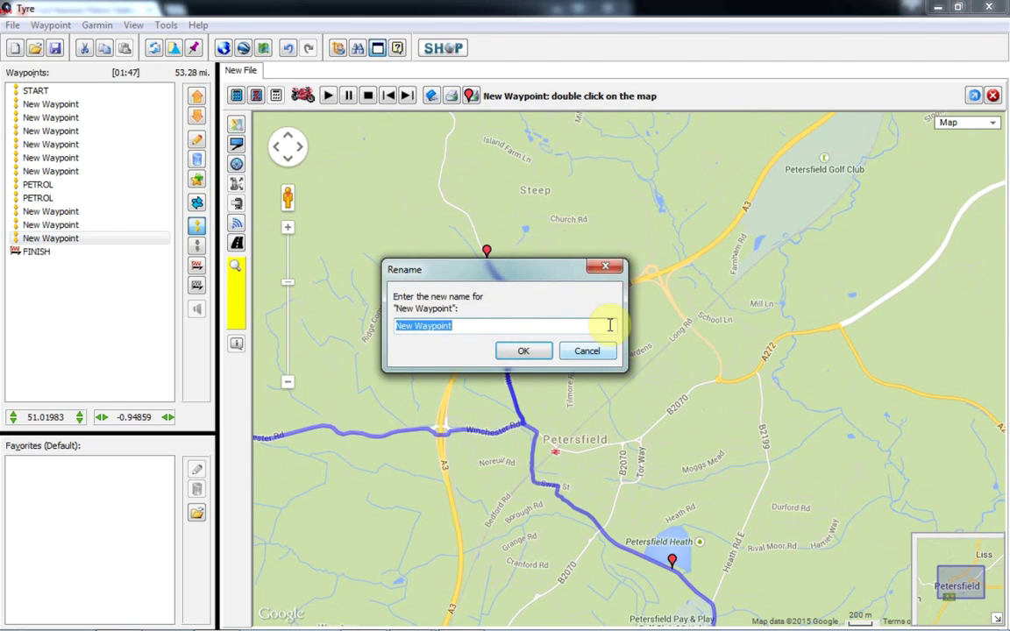
pyautogui.click(585, 352)
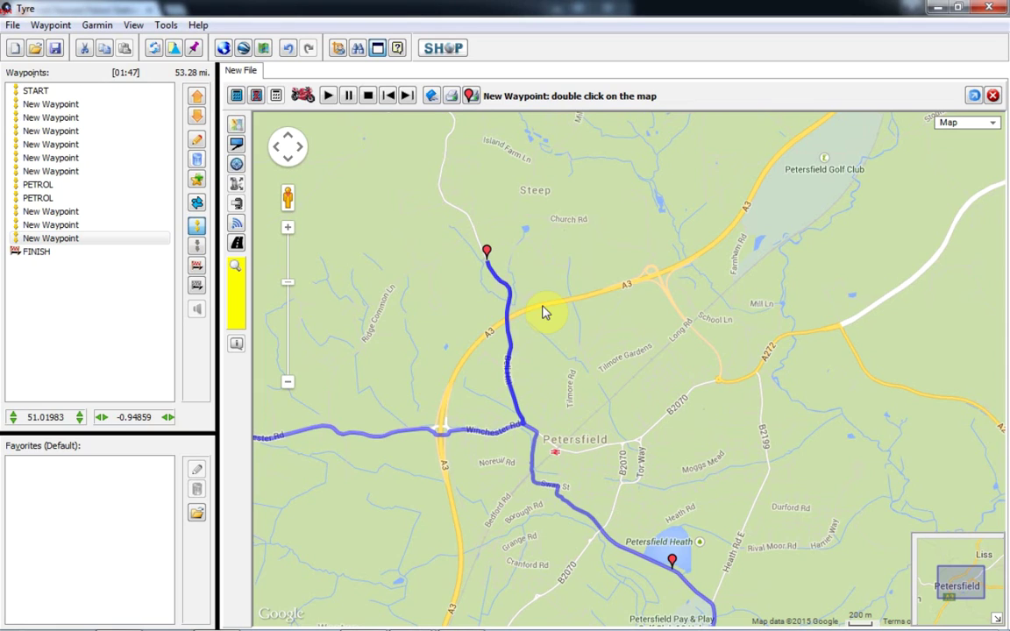
pyautogui.click(595, 160)
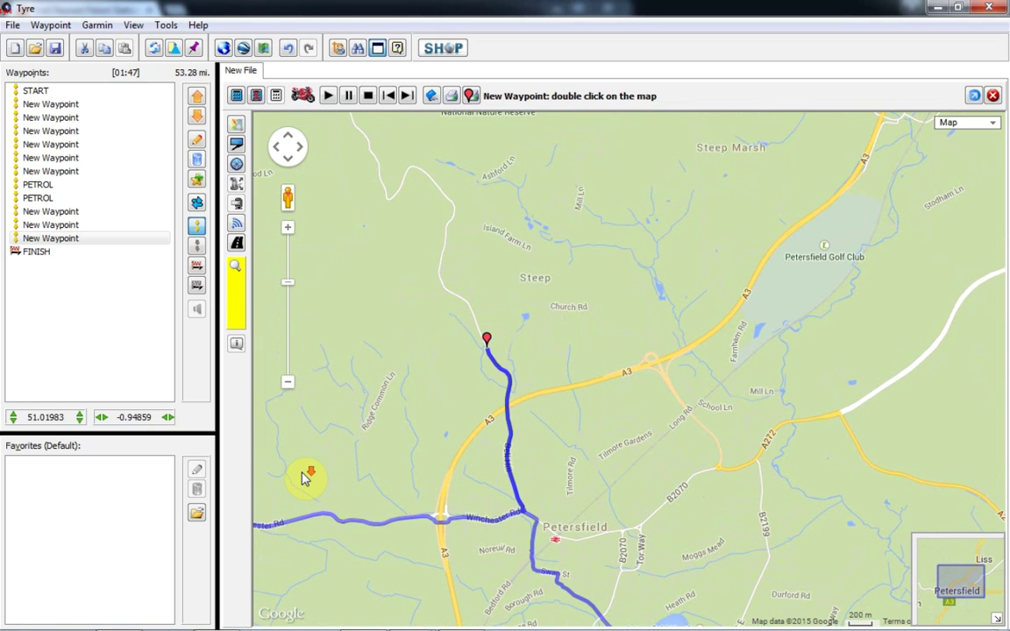
# - Reroute north-east toward the A32 and add a waypoint on that northern stretch
pyautogui.scroll(-1, 302, 475)
pyautogui.scroll(-1, 303, 478)
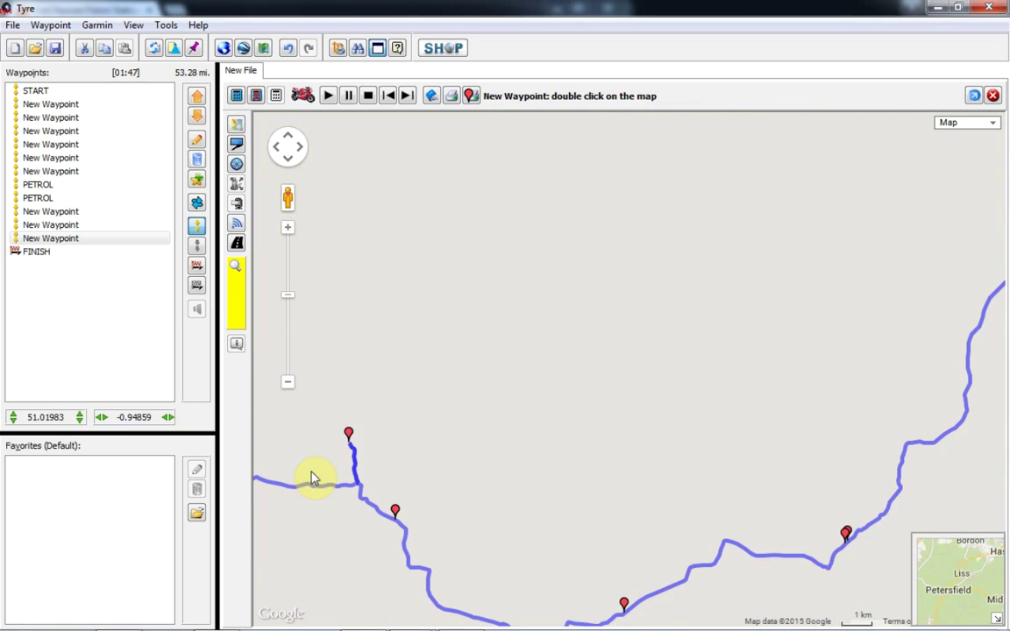
pyautogui.moveTo(294, 398); pyautogui.dragTo(667, 354)
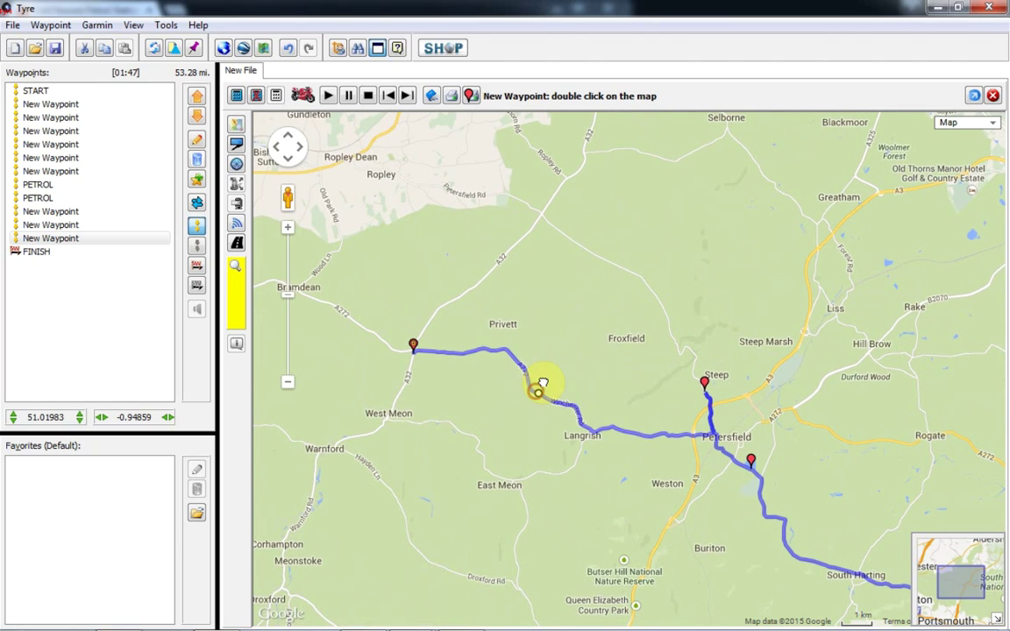
pyautogui.moveTo(543, 383); pyautogui.dragTo(600, 256)
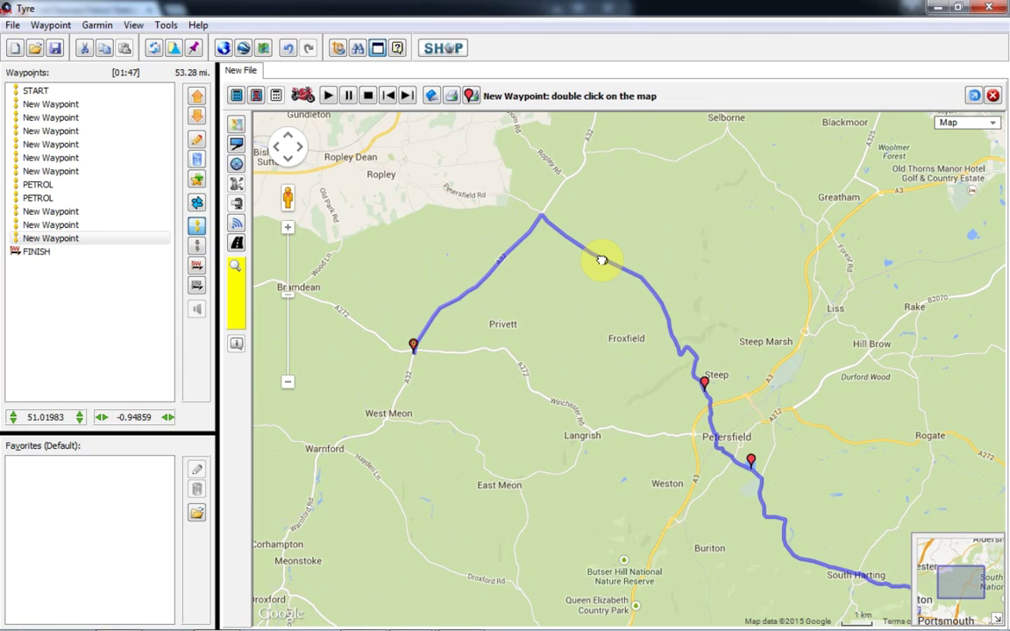
pyautogui.doubleClick(603, 263)
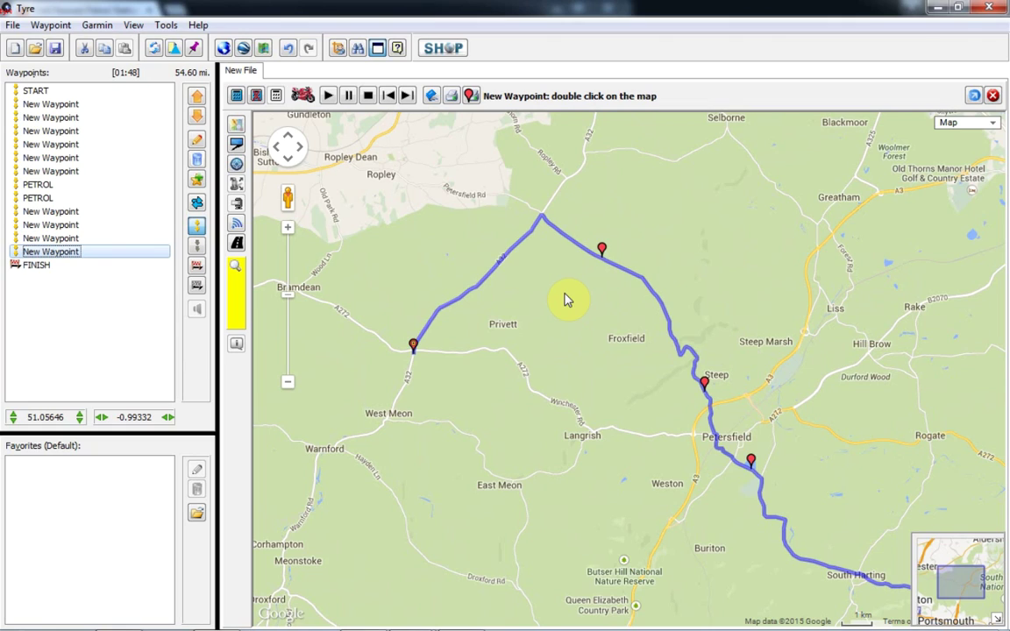
pyautogui.click(581, 350)
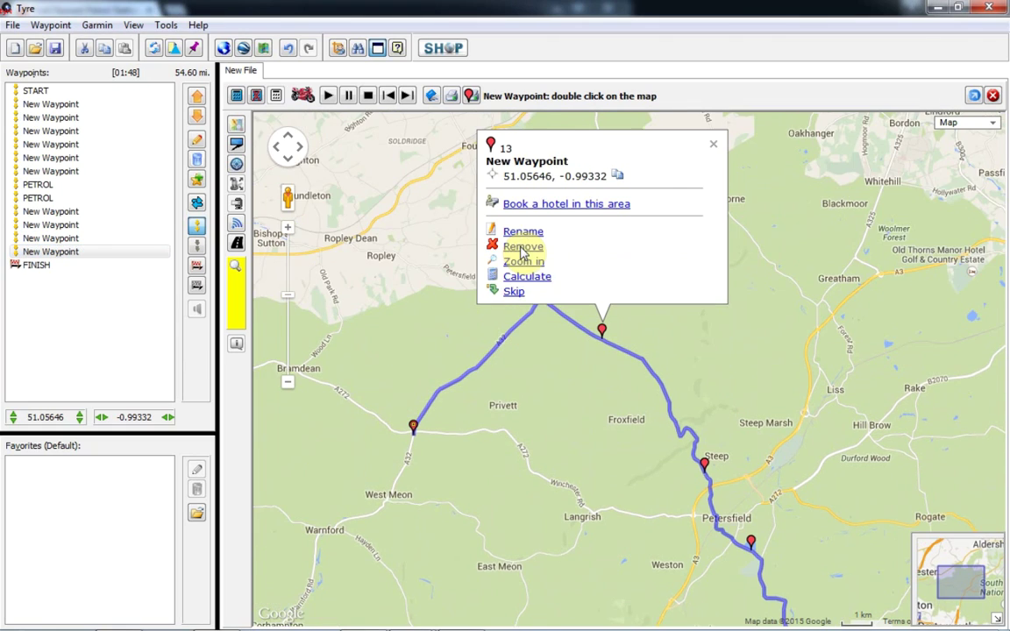
pyautogui.click(712, 154)
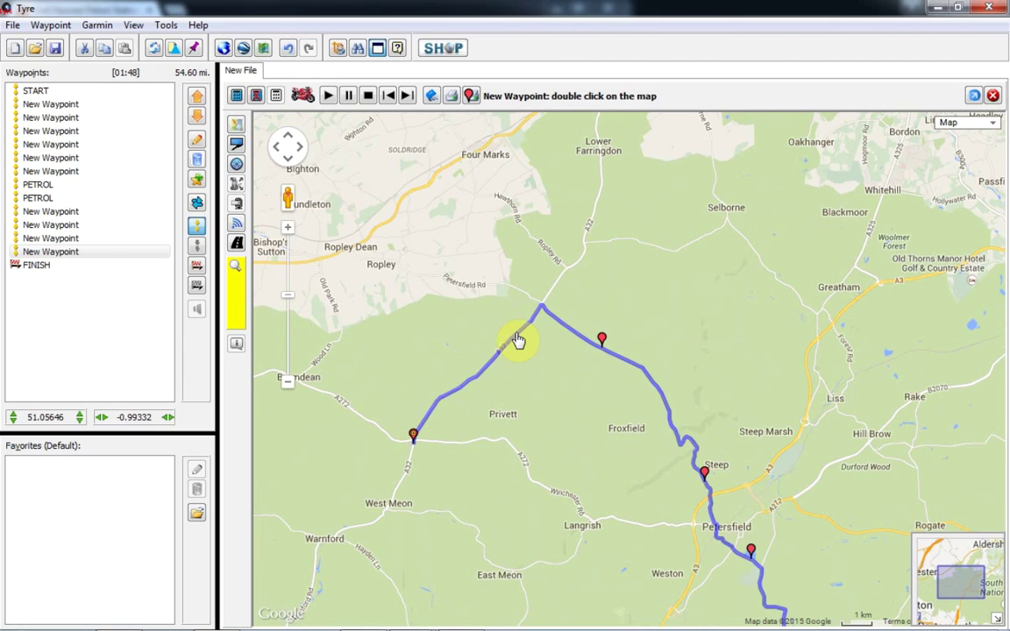
# - Add waypoint 14 on the route's western leg, then centre the whole route
pyautogui.moveTo(506, 336); pyautogui.dragTo(513, 344)
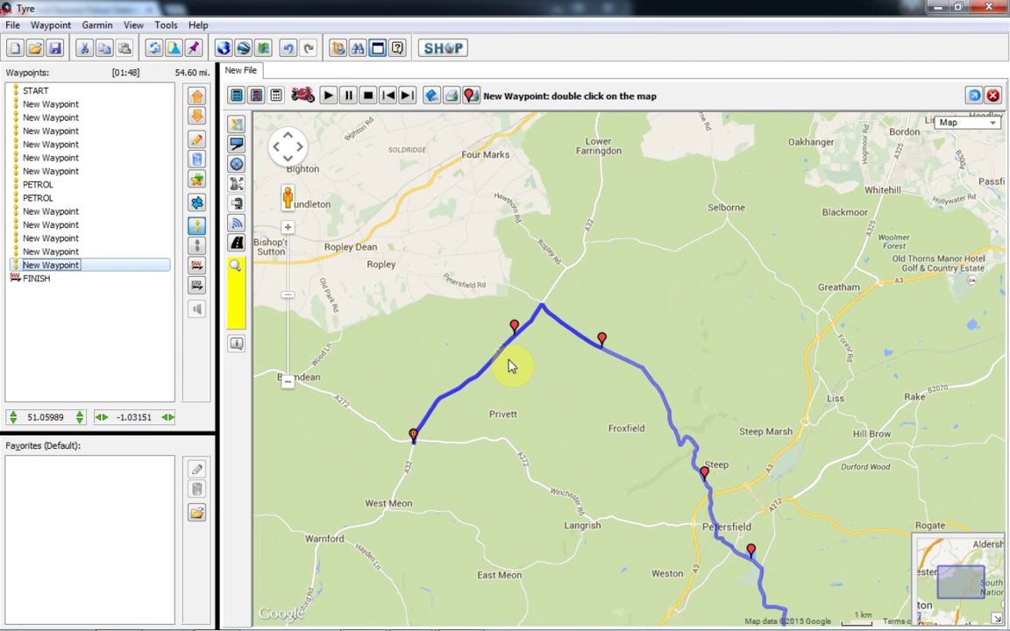
pyautogui.click(576, 352)
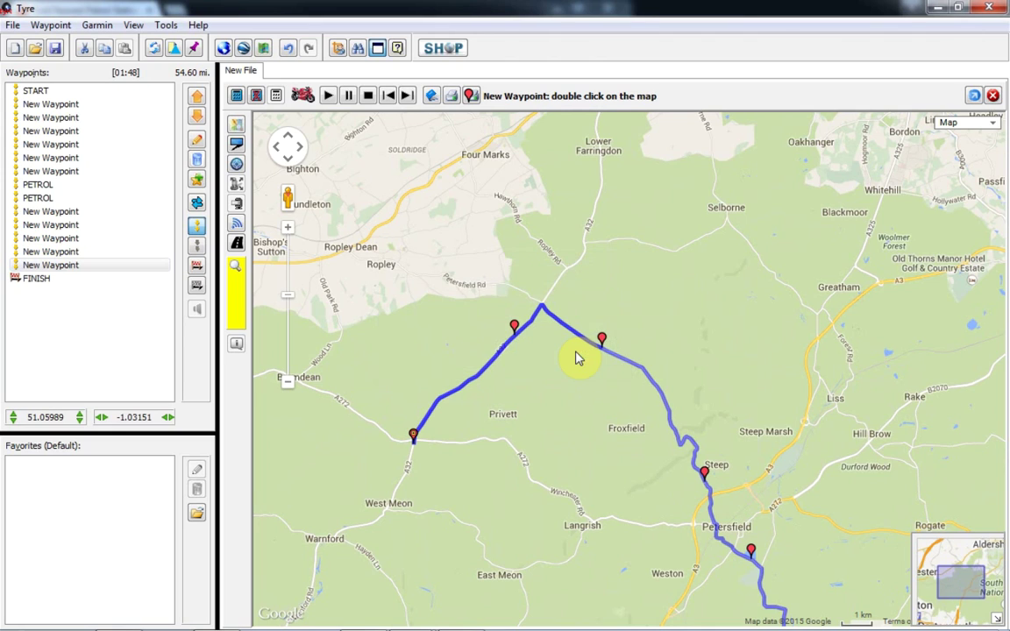
pyautogui.click(625, 153)
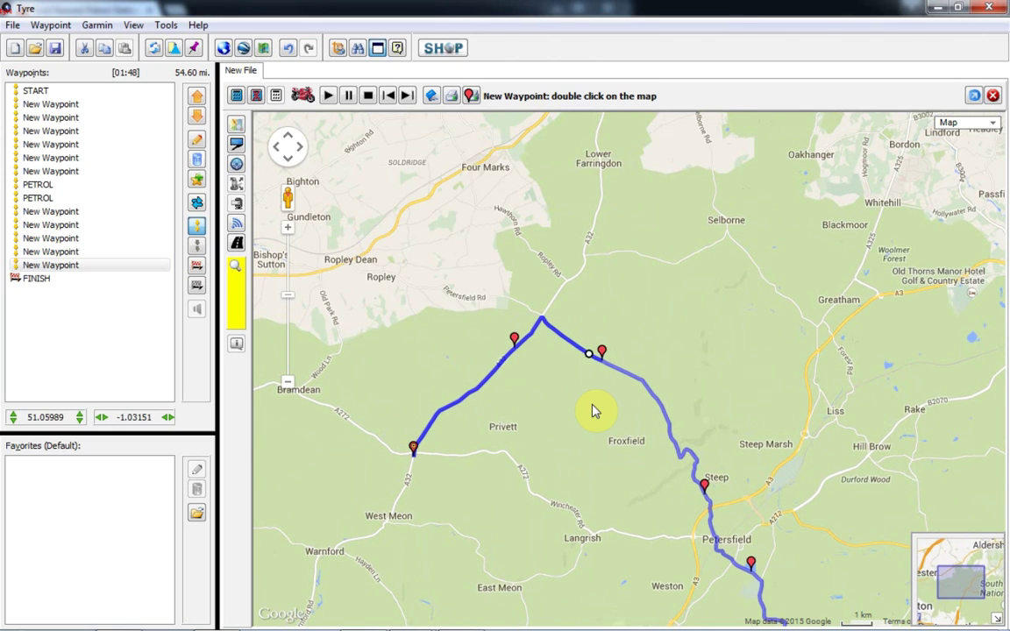
pyautogui.scroll(-1, 593, 406)
pyautogui.scroll(-1, 592, 406)
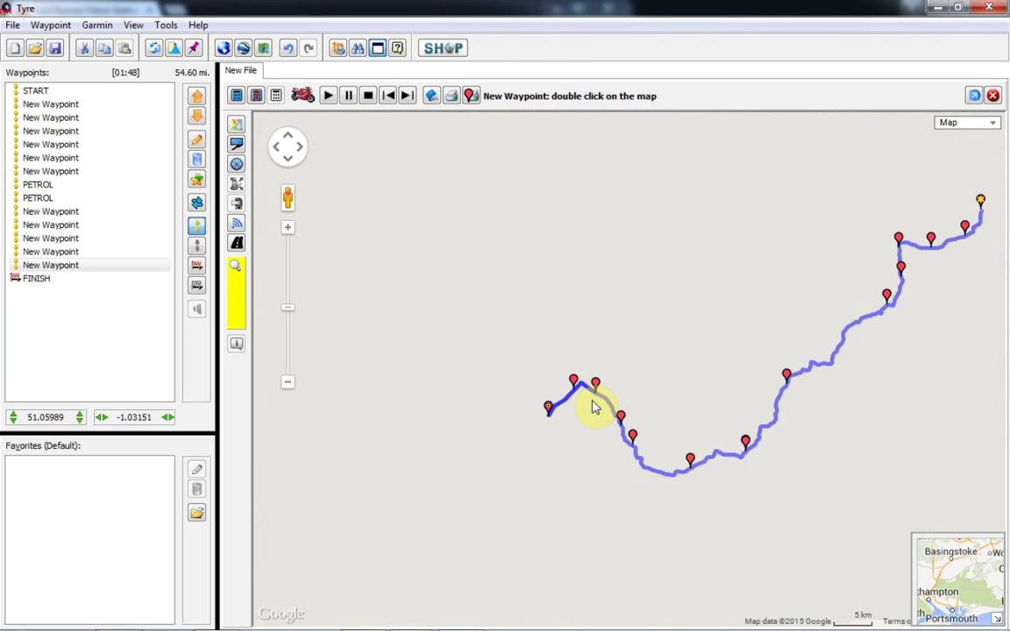
pyautogui.moveTo(744, 355); pyautogui.dragTo(597, 366)
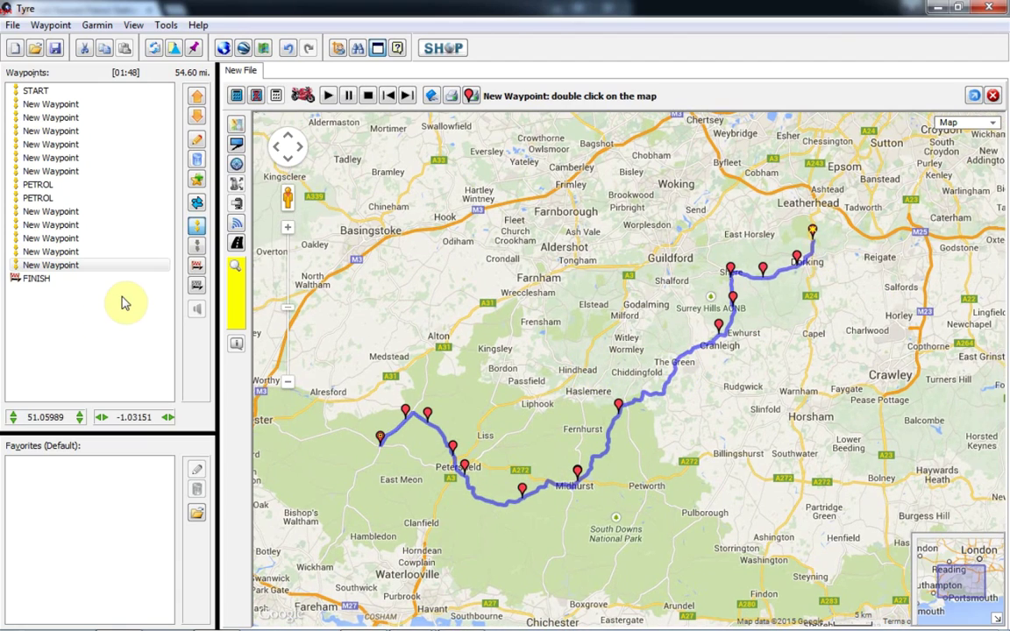
# - Rename waypoint 14 to 1 and waypoint 13 to 2 in the Waypoints list
pyautogui.click(58, 267)
pyautogui.doubleClick(58, 267)
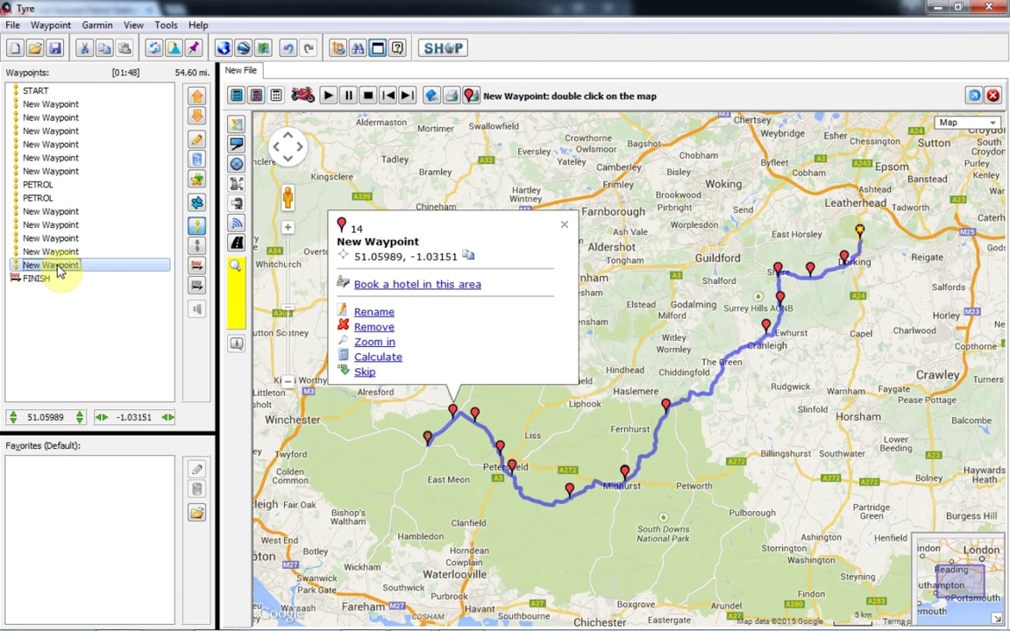
pyautogui.click(58, 267)
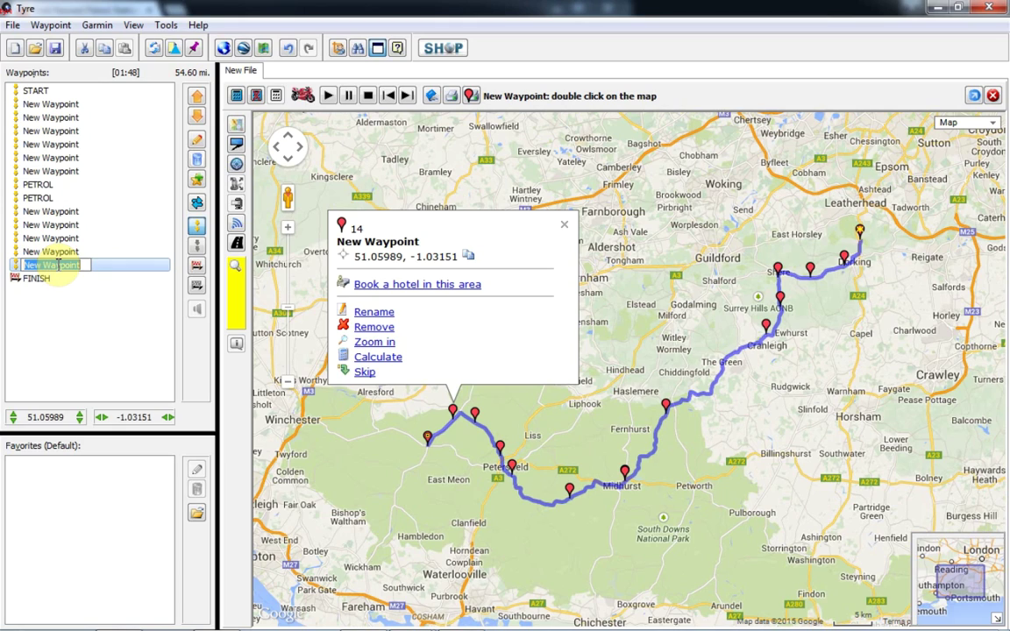
pyautogui.write('1')
pyautogui.click(51, 252)
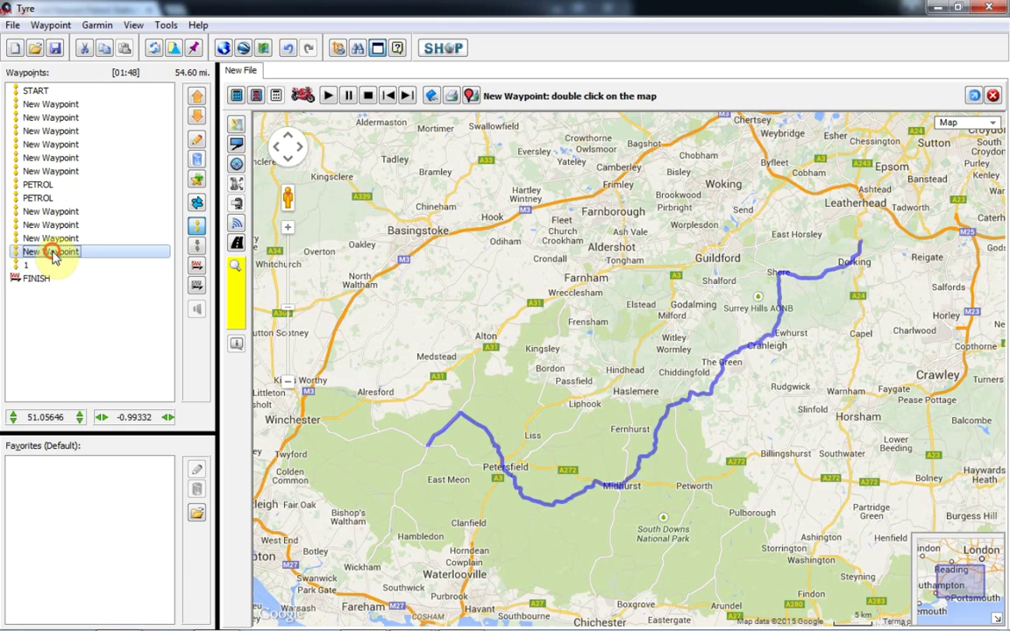
pyautogui.doubleClick(51, 252)
pyautogui.write('2')
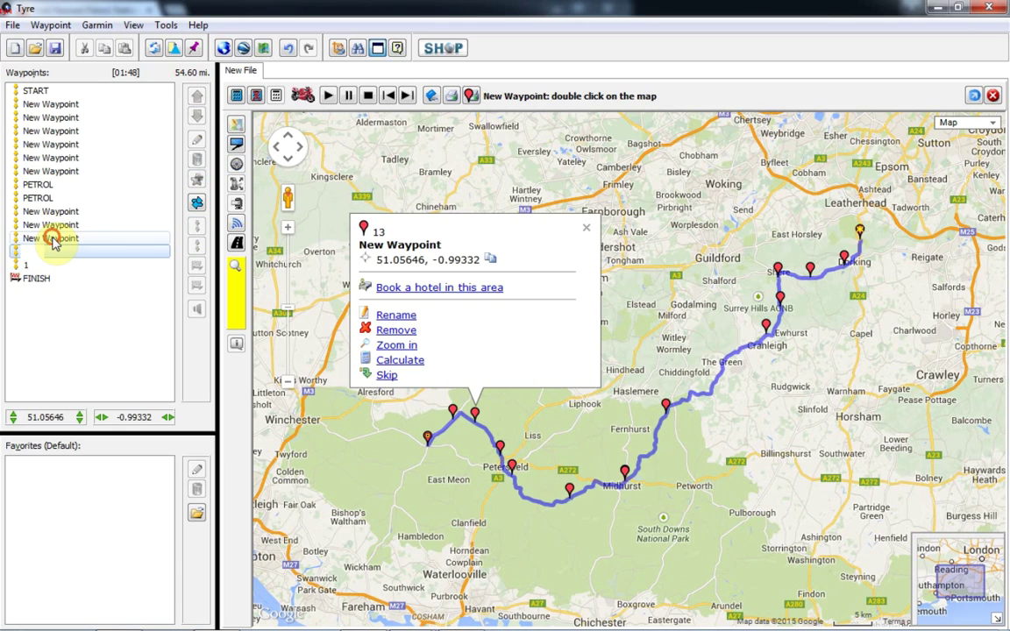
pyautogui.click(51, 238)
# - Rename waypoint 12 to 3, waypoint 11 to 4 and the next one up to 5
pyautogui.doubleClick(51, 238)
pyautogui.write('3')
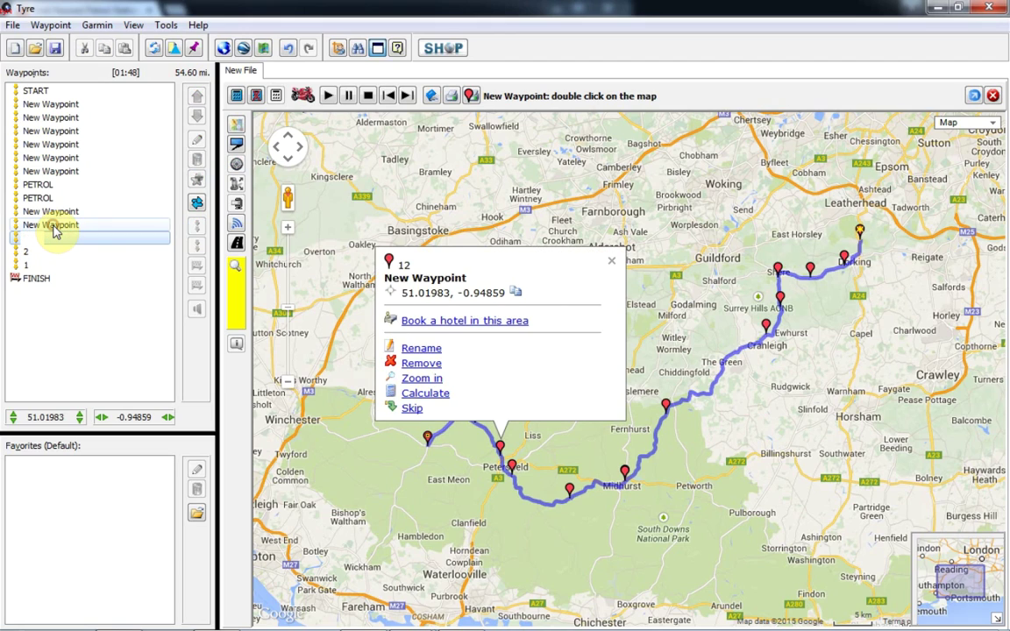
pyautogui.click(51, 225)
pyautogui.doubleClick(51, 224)
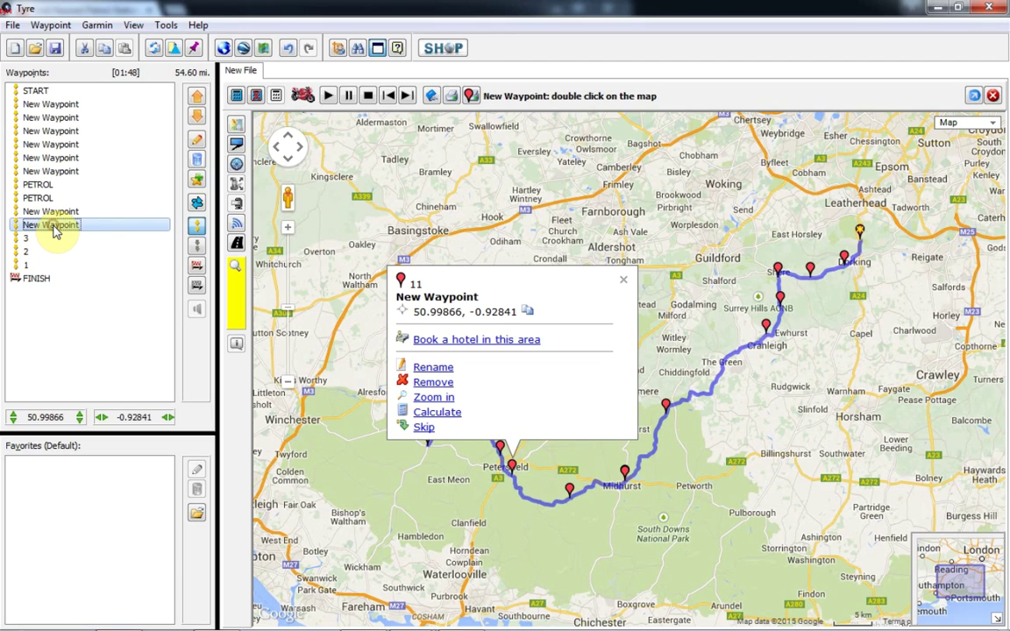
pyautogui.write('4')
pyautogui.click(51, 212)
pyautogui.doubleClick(51, 212)
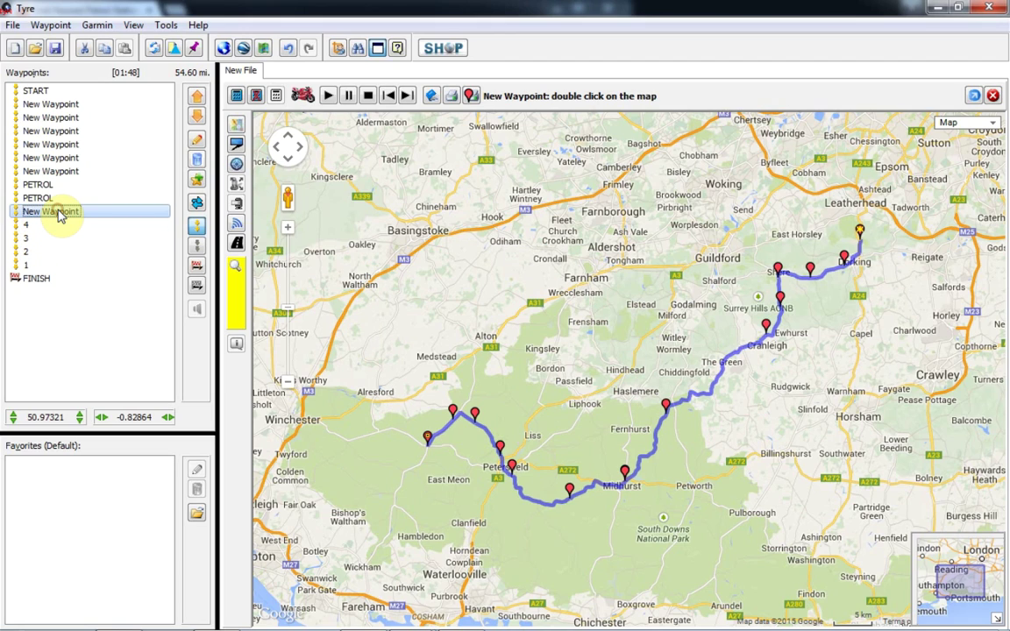
pyautogui.write('5')
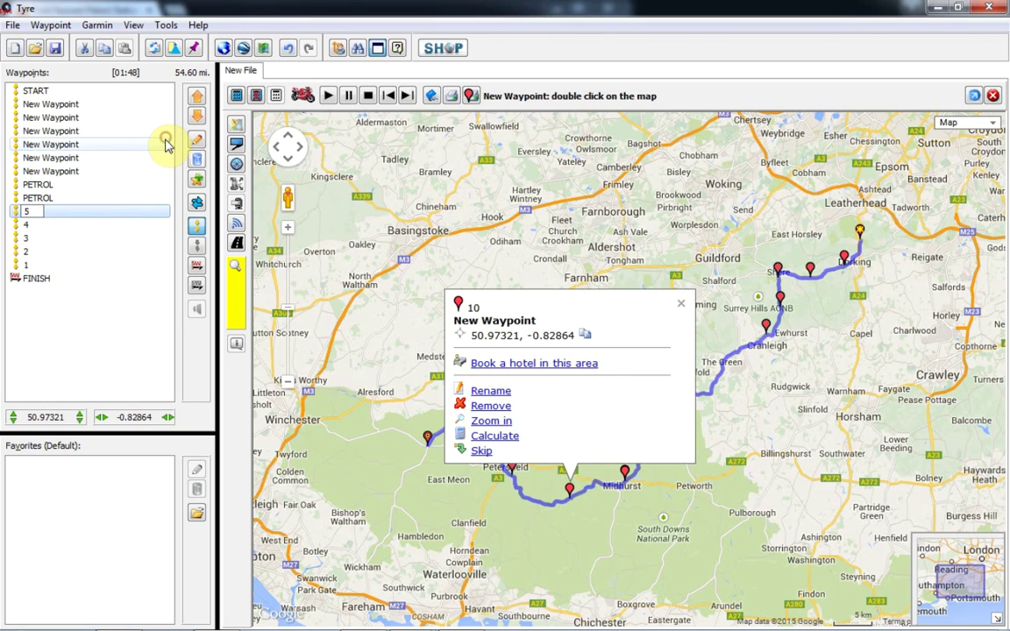
pyautogui.click(162, 144)
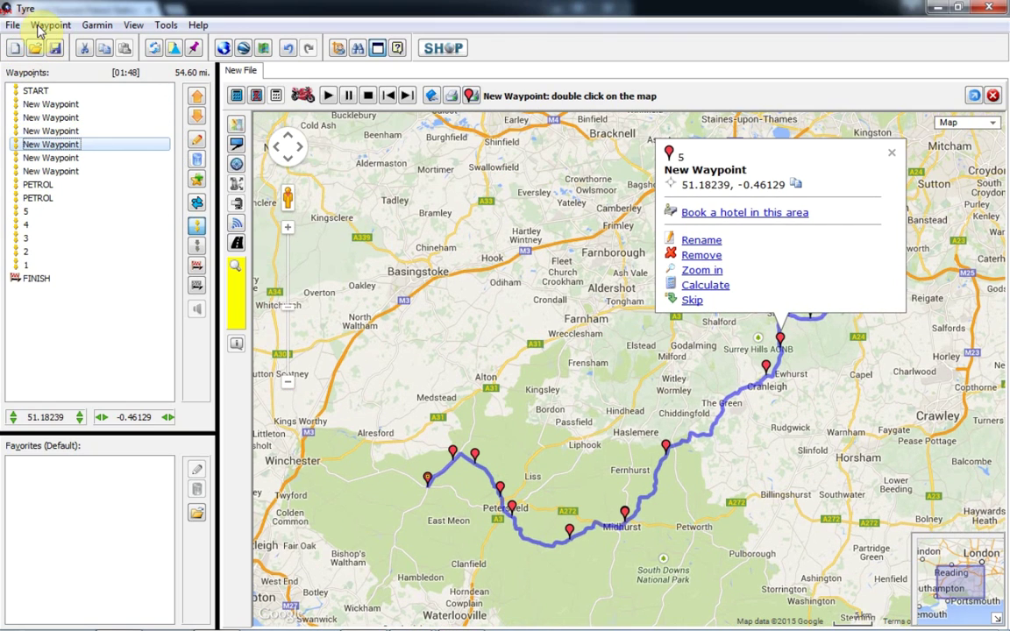
# - Save the route via Save as in Garmin GP eXchange format as 'loomies run'
pyautogui.click(13, 25)
pyautogui.click(53, 92)
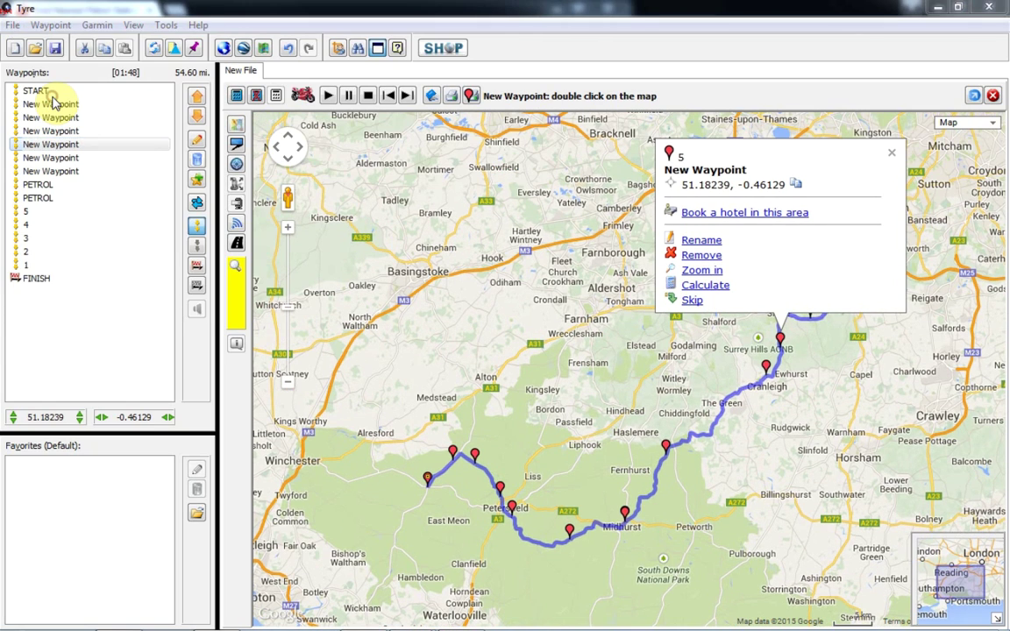
pyautogui.click(487, 453)
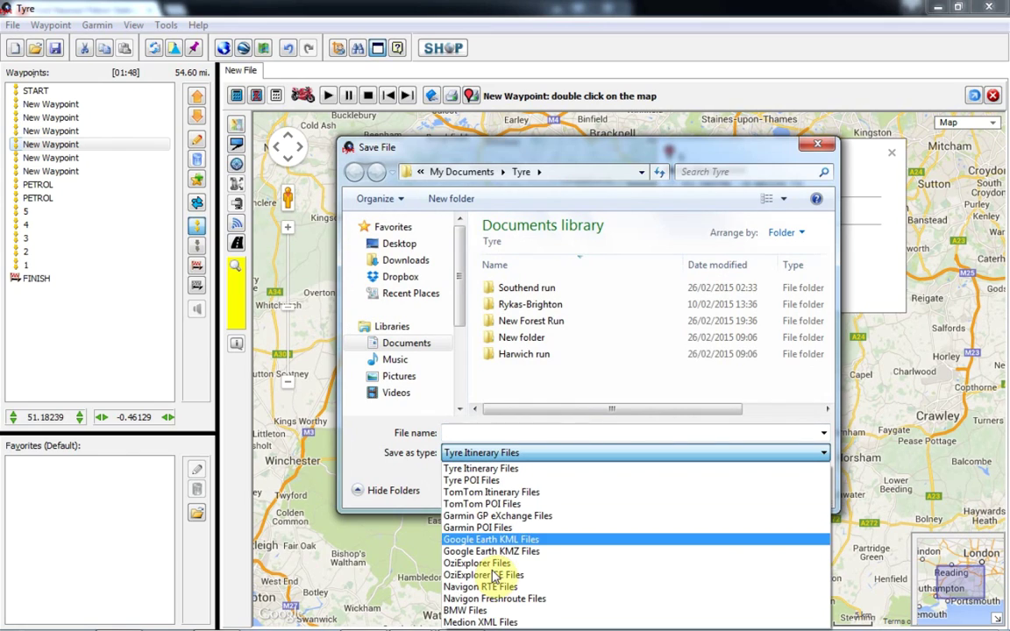
pyautogui.click(524, 517)
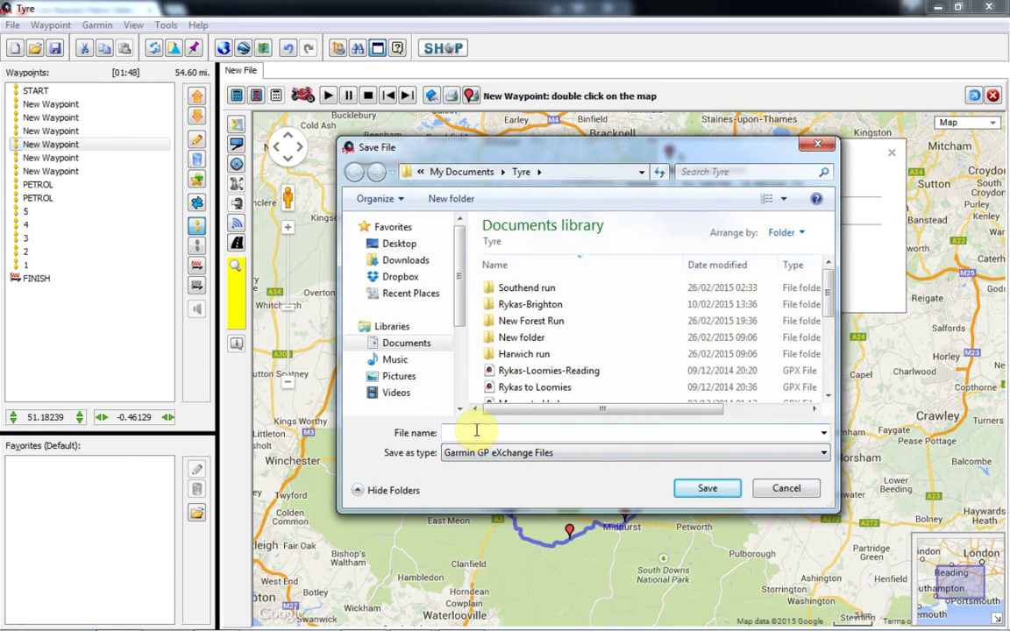
pyautogui.write('lomies run')
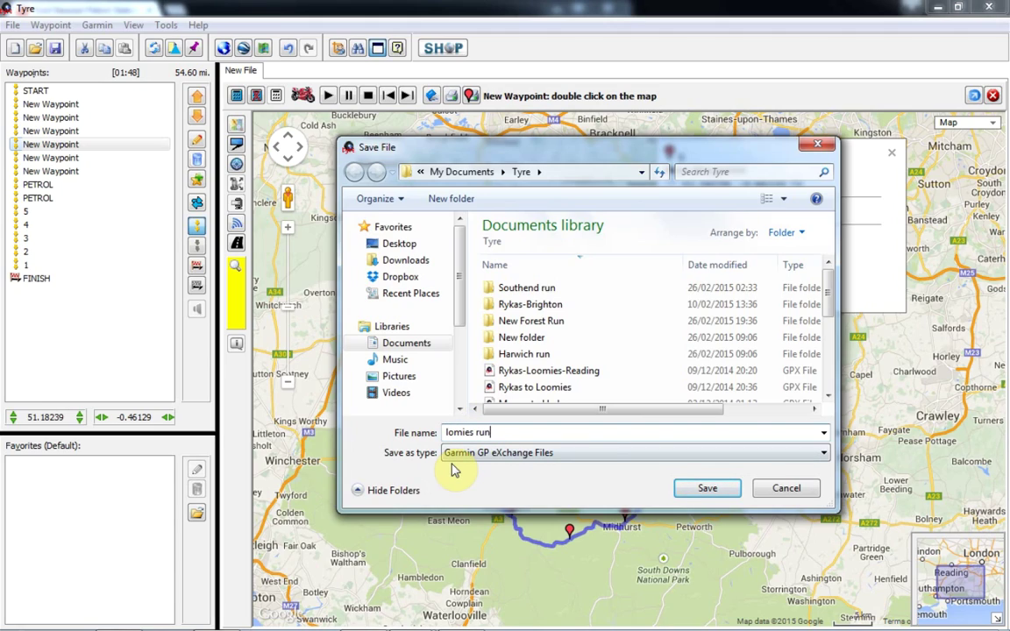
pyautogui.click(454, 431)
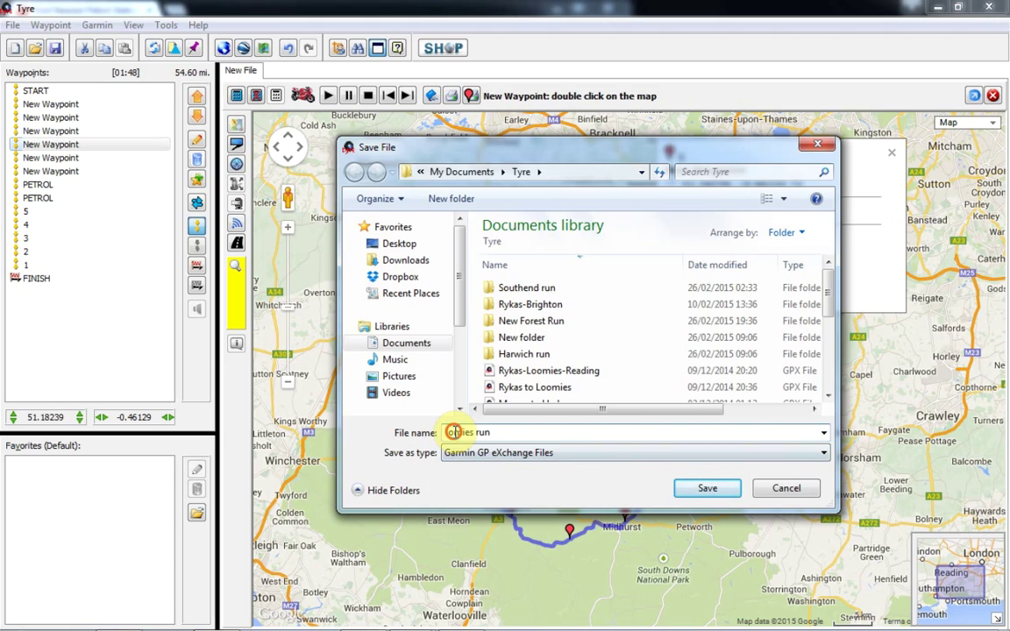
pyautogui.click(710, 492)
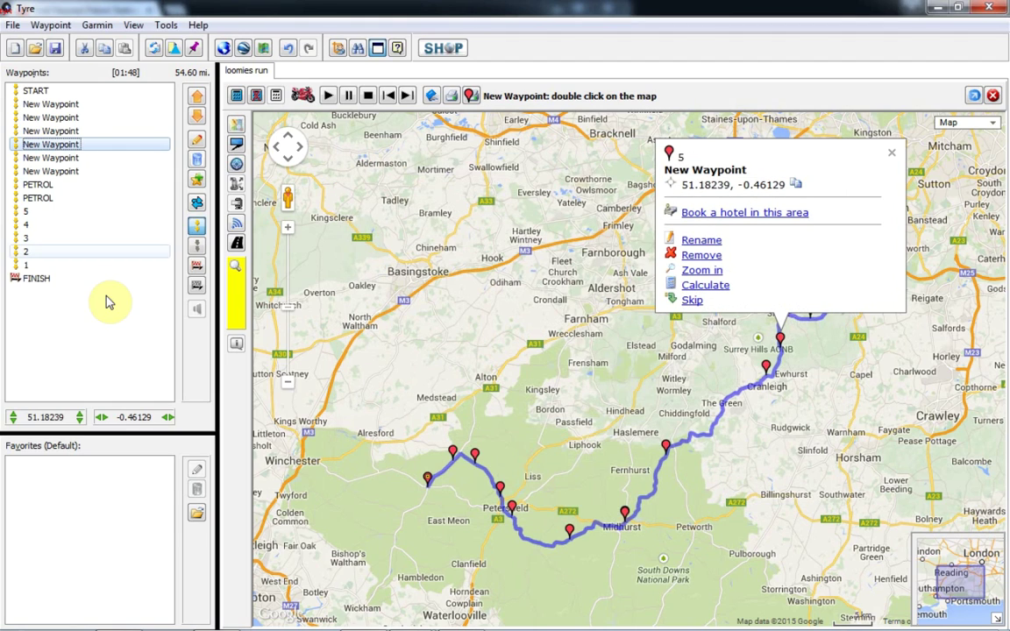
# - Save 'loomies run' again as a TomTom Itinerary file and dismiss the waypoint popup
pyautogui.click(18, 27)
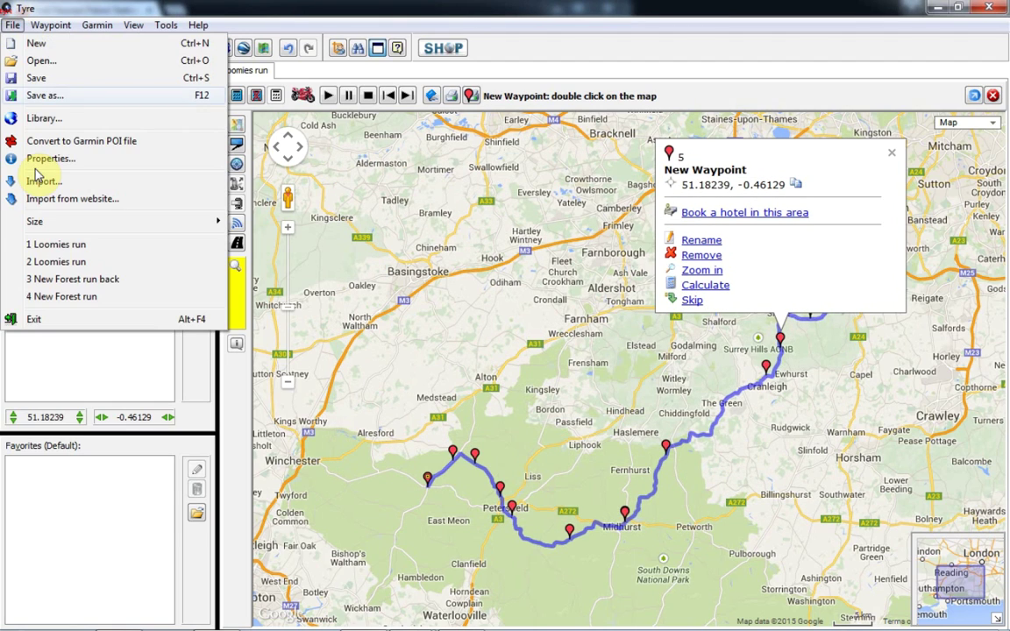
pyautogui.click(50, 94)
pyautogui.click(500, 453)
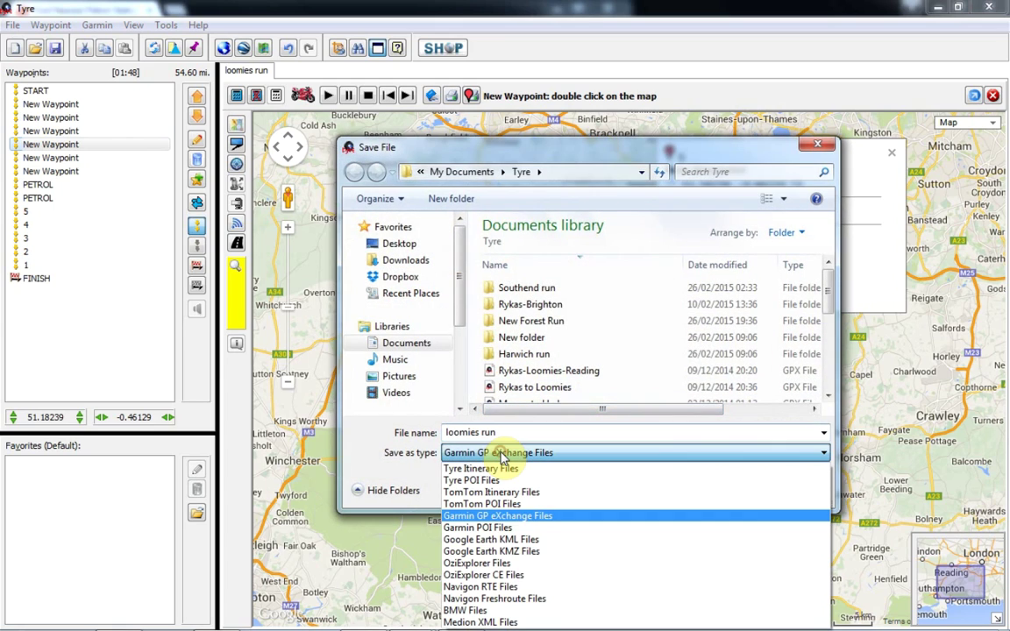
pyautogui.click(478, 491)
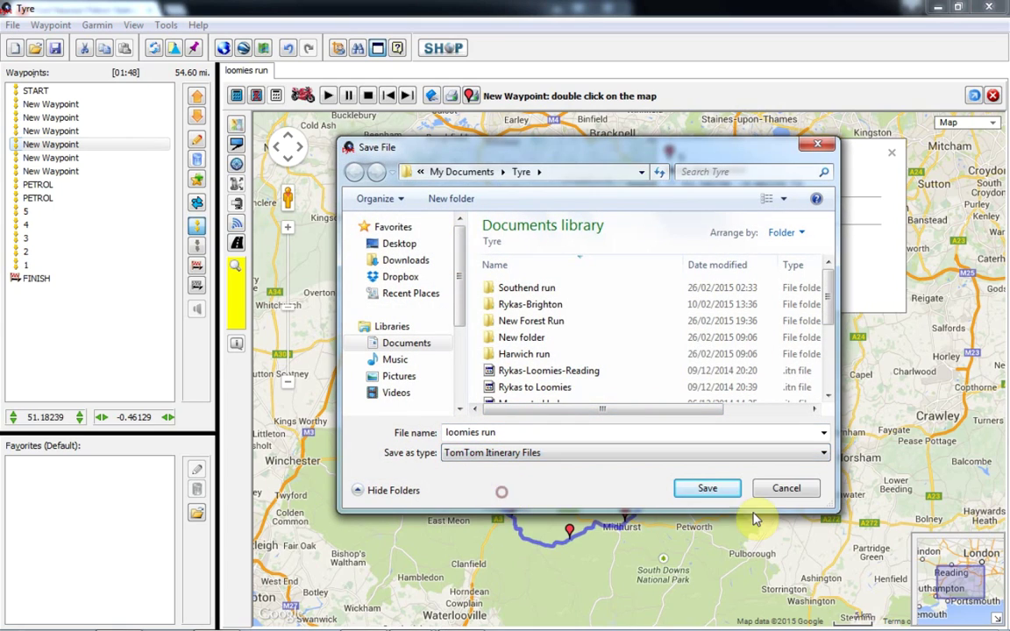
pyautogui.click(709, 489)
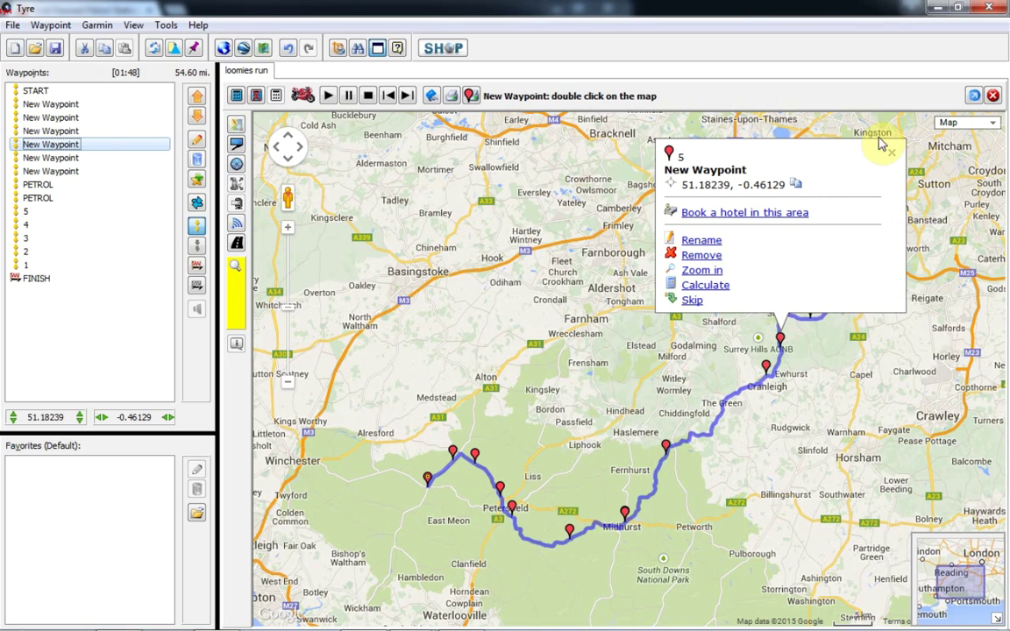
pyautogui.click(891, 155)
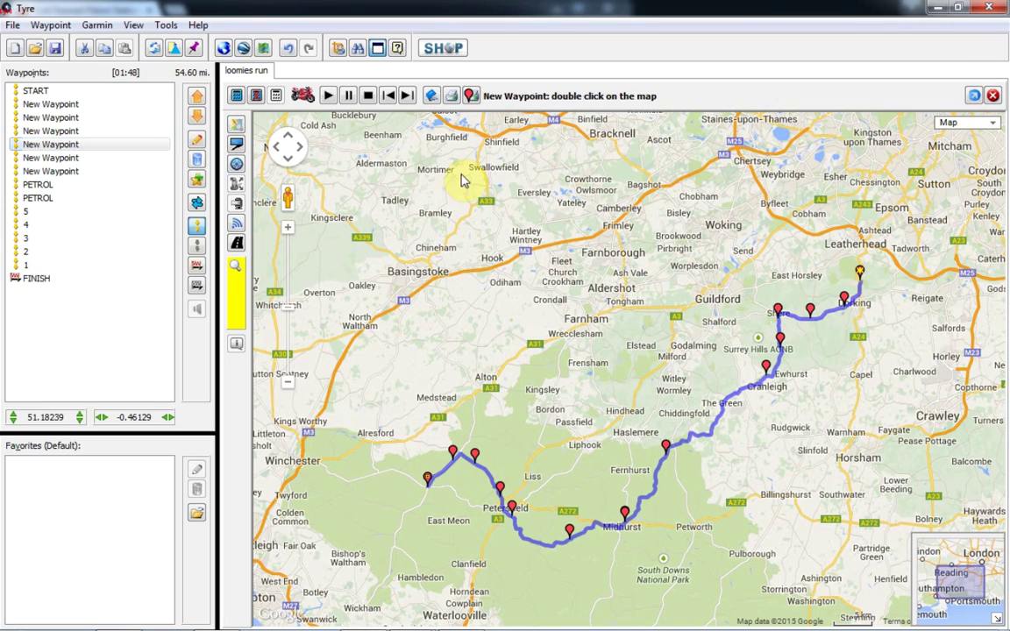
# - Close the current route and open 'loomies run' from the Garmin GPX files
pyautogui.click(993, 94)
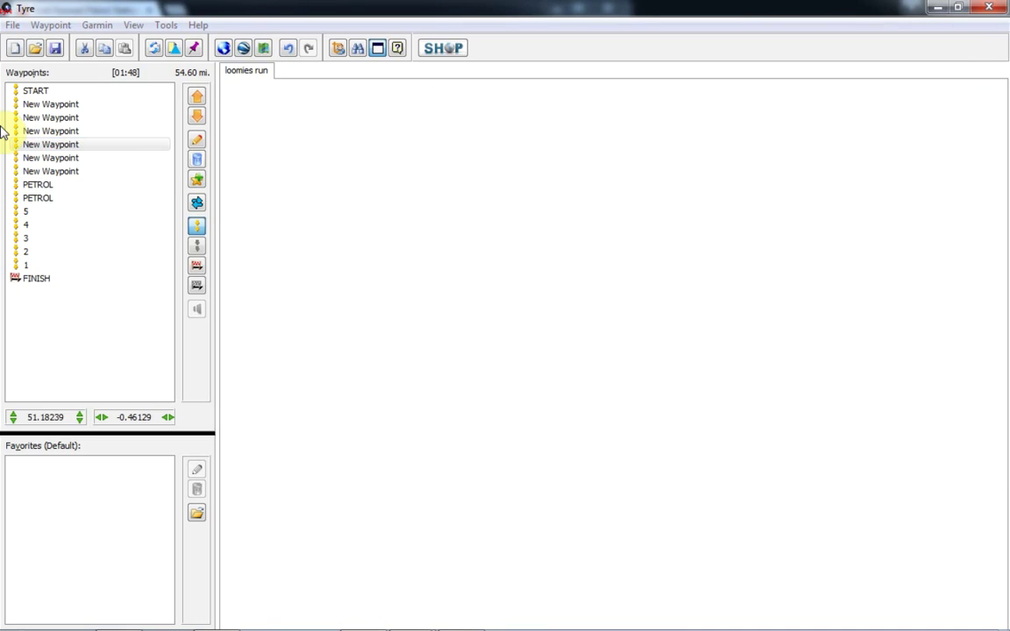
pyautogui.click(35, 50)
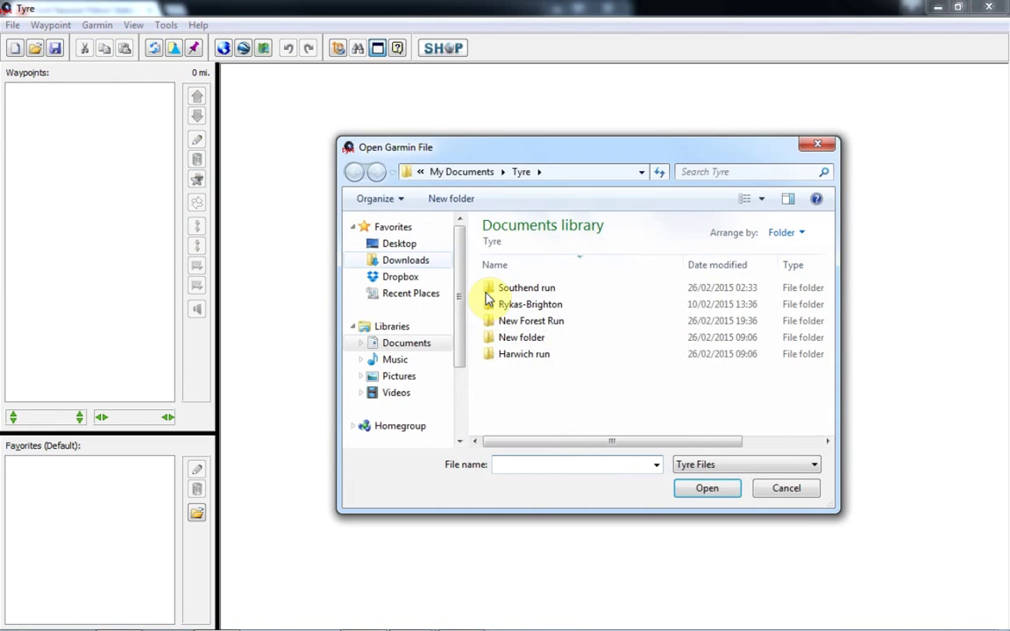
pyautogui.click(761, 466)
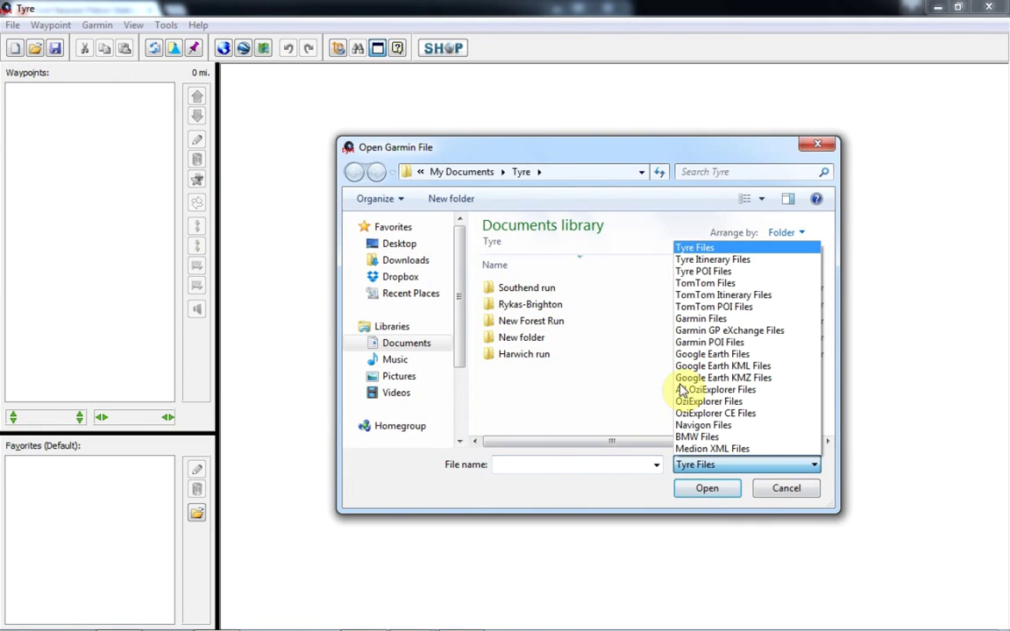
pyautogui.click(721, 331)
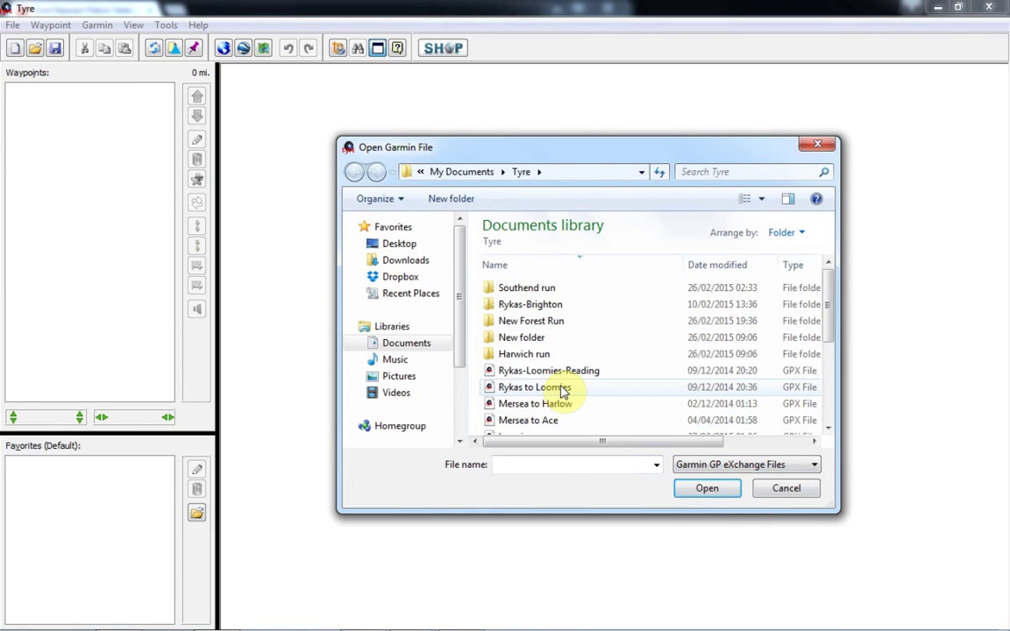
pyautogui.moveTo(829, 320); pyautogui.dragTo(829, 350)
pyautogui.click(519, 372)
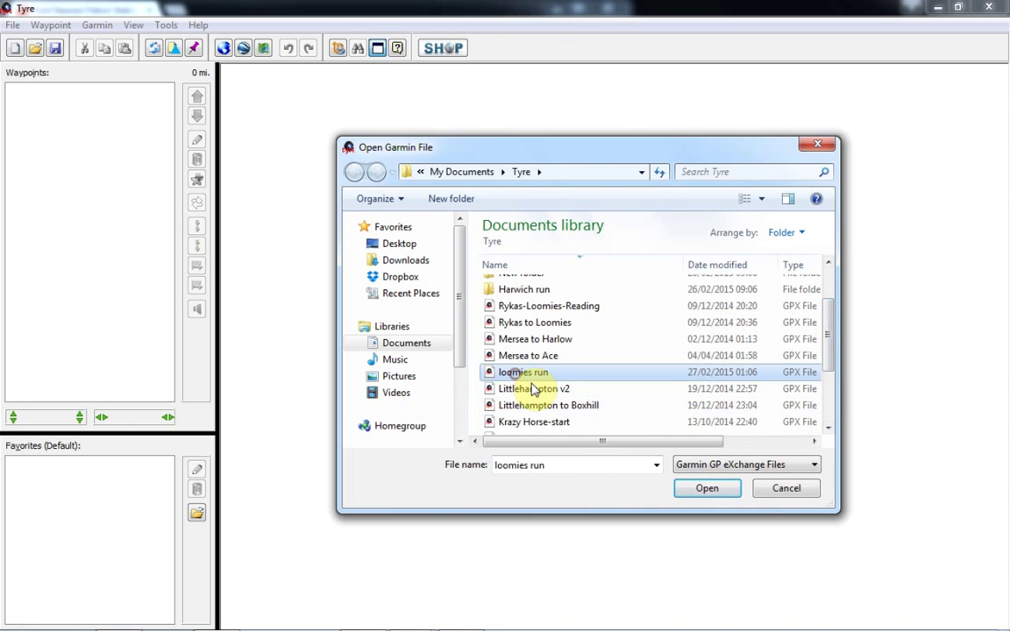
pyautogui.click(707, 488)
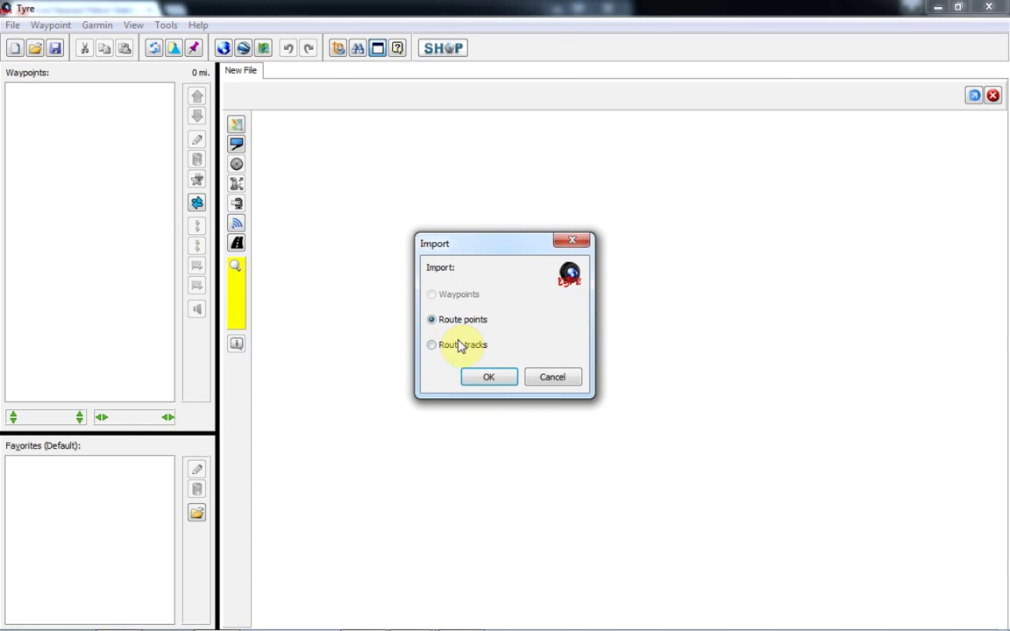
# - Import the file's route points, then switch to the petrol-station map in the browser
pyautogui.click(488, 379)
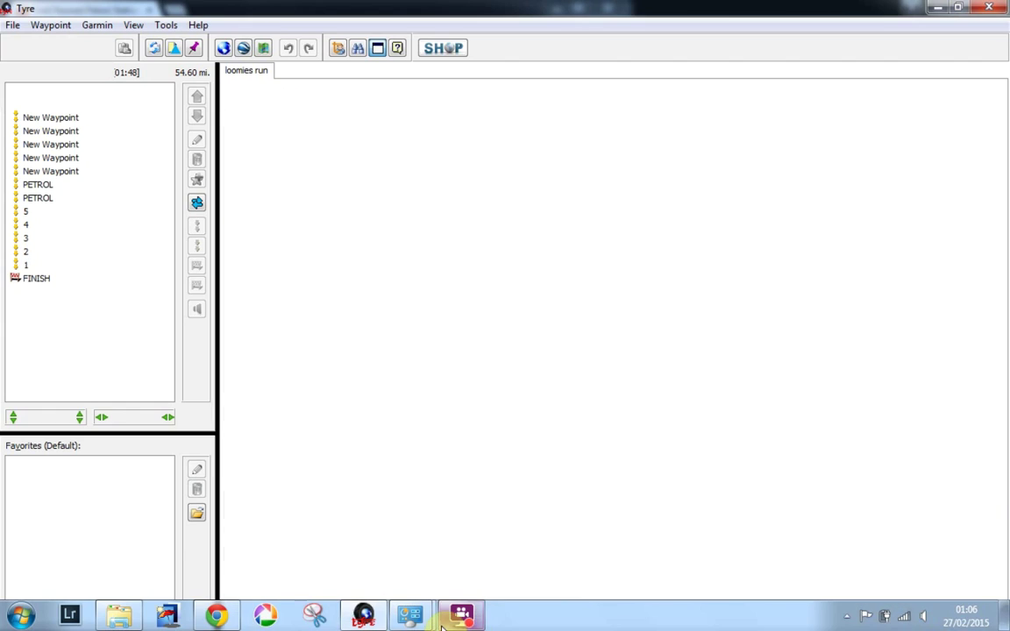
pyautogui.click(216, 616)
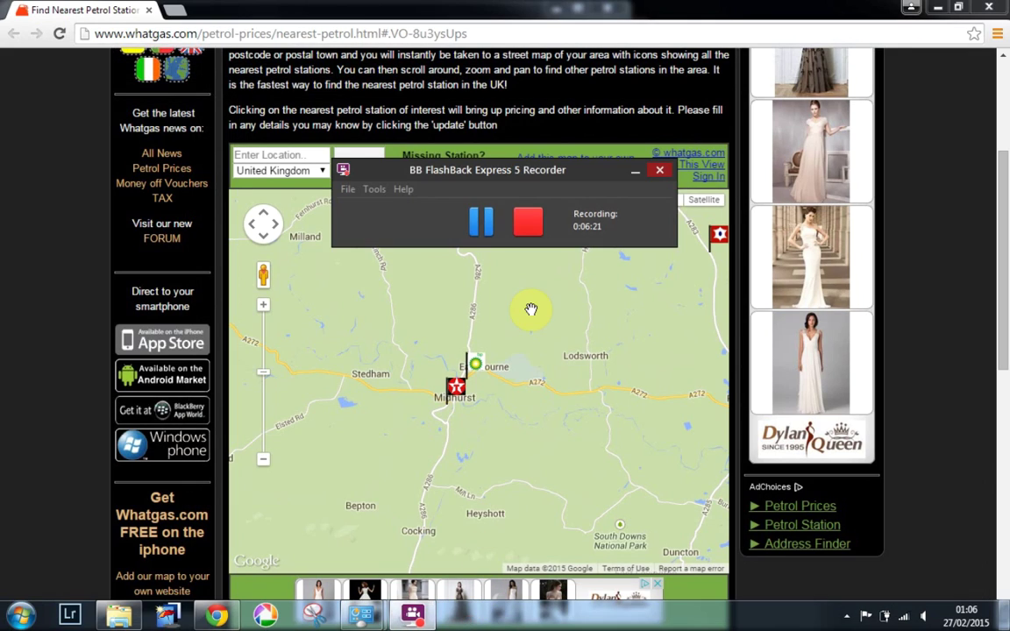
pyautogui.click(532, 226)
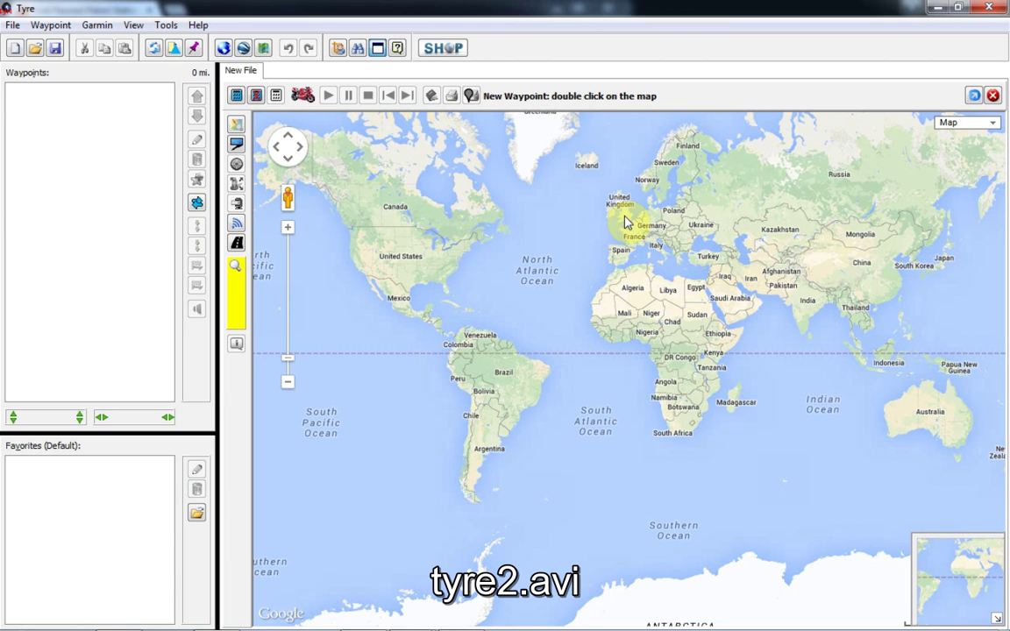
# - Zoom the empty world map in over London to show southern England
pyautogui.scroll(3, 627, 224)
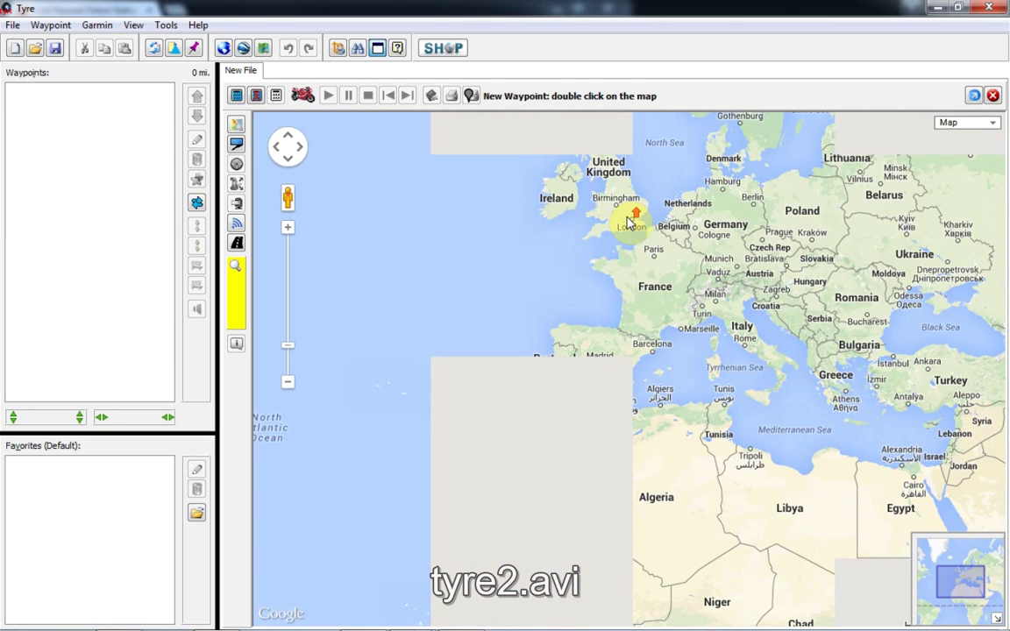
pyautogui.scroll(2, 630, 232)
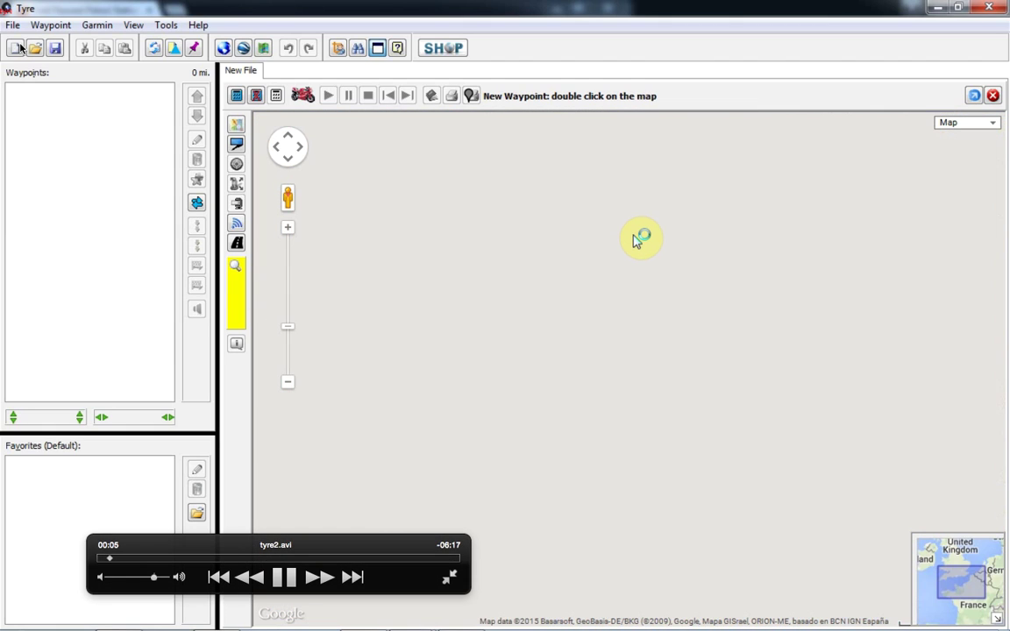